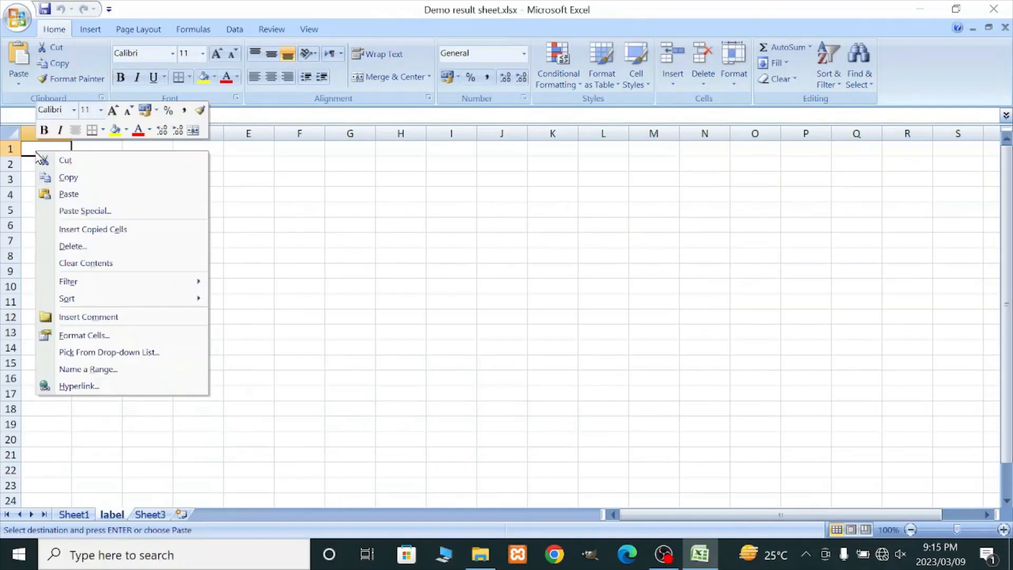
Paste the copied result table at cell A1 of the label sheet.
click(70, 192)
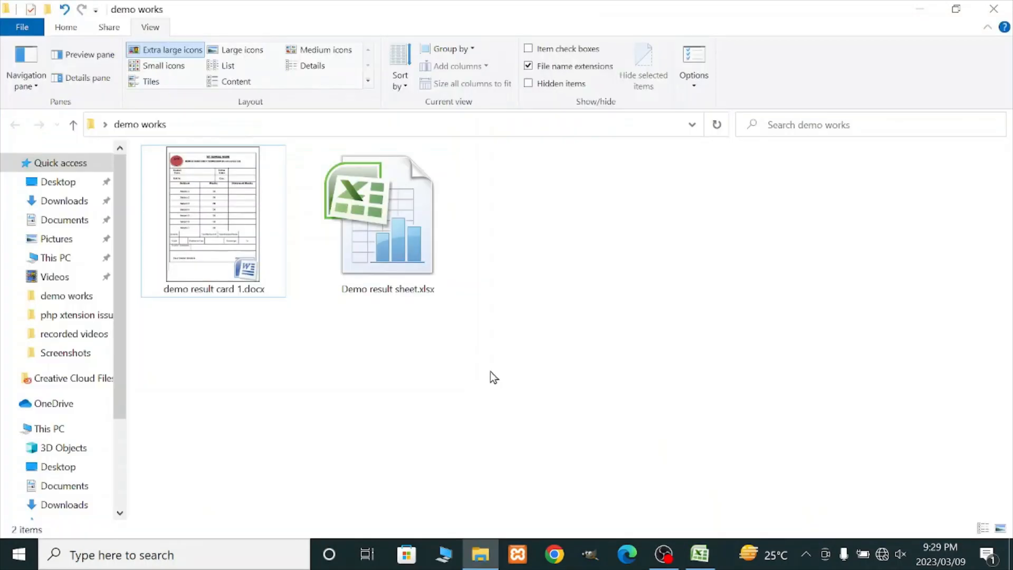
Open the Demo result sheet.xlsx workbook from the demo works folder.
click(417, 230)
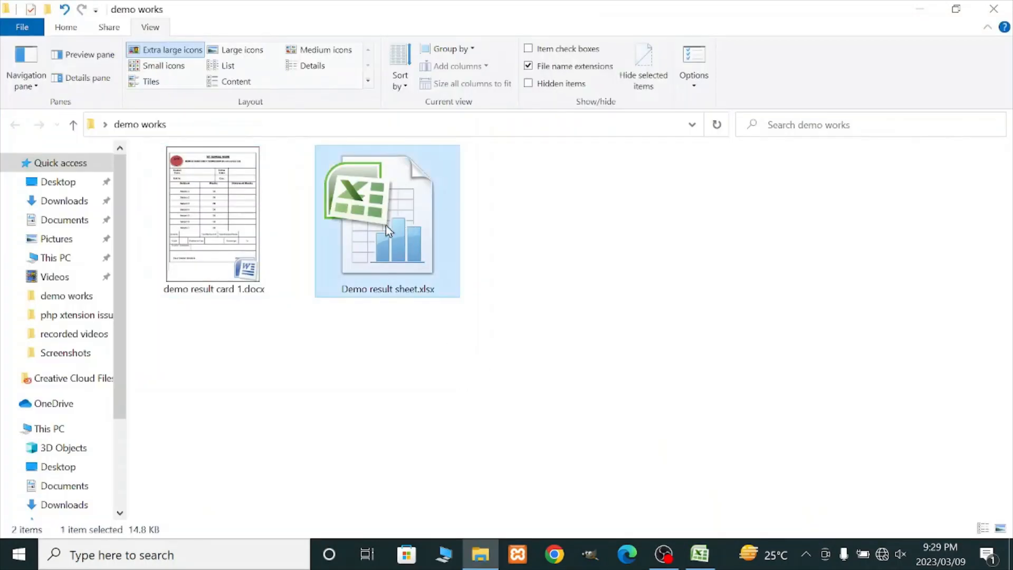
double_click(413, 227)
click(538, 317)
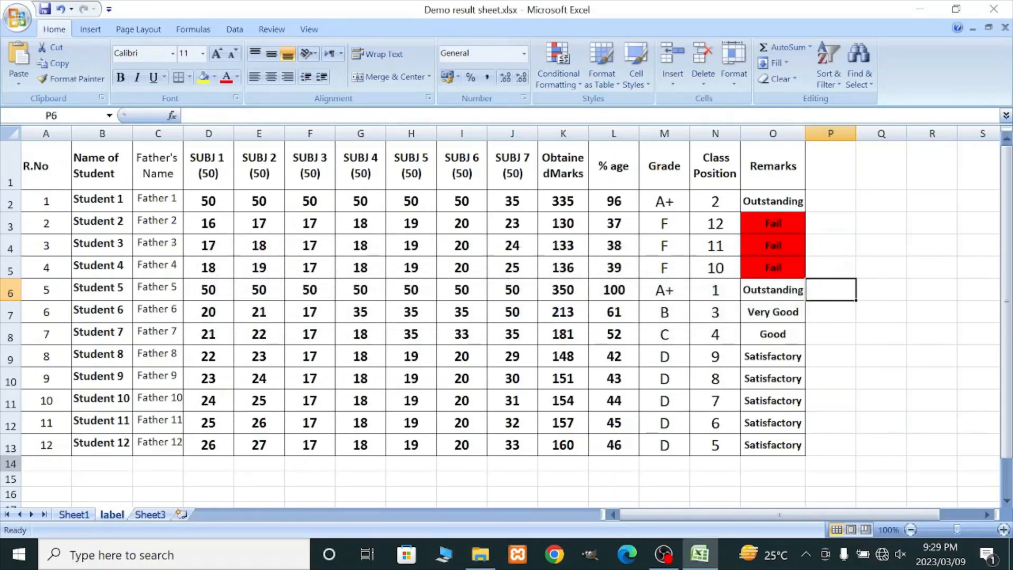
Compare the student result tables on Sheet1 and the label sheet.
click(74, 514)
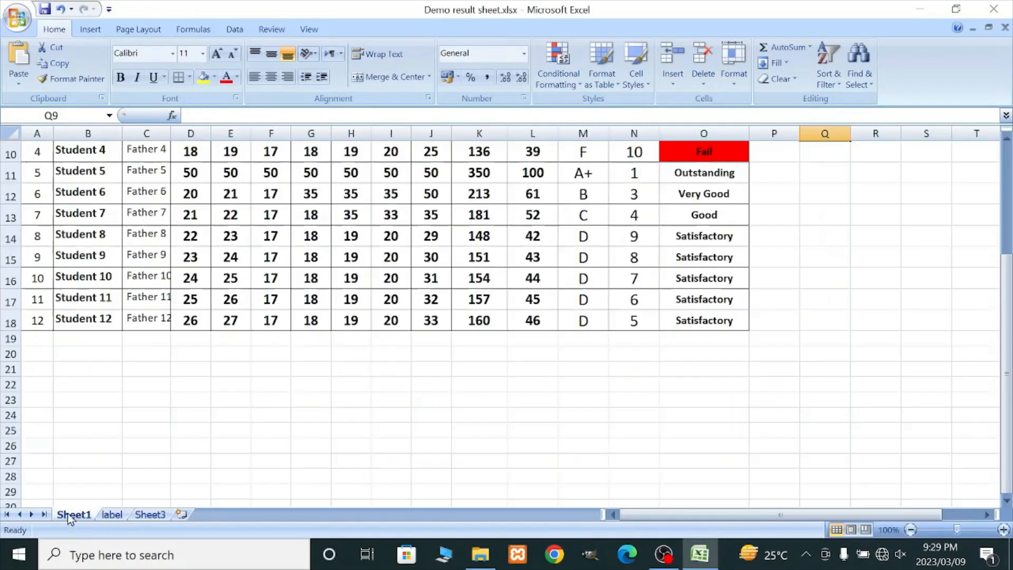
scroll(282, 368, up, 3)
scroll(533, 350, down, 2)
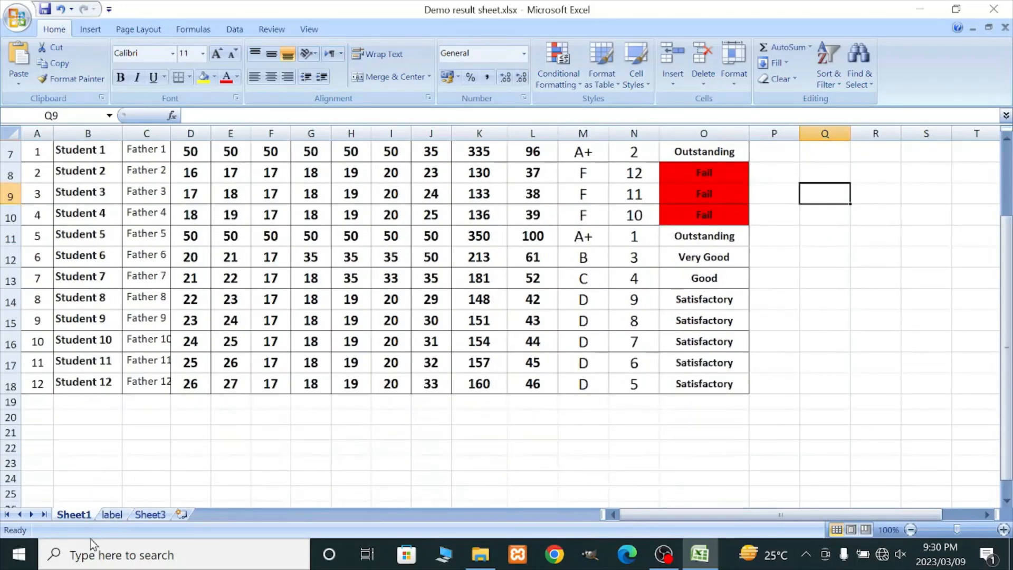
click(113, 516)
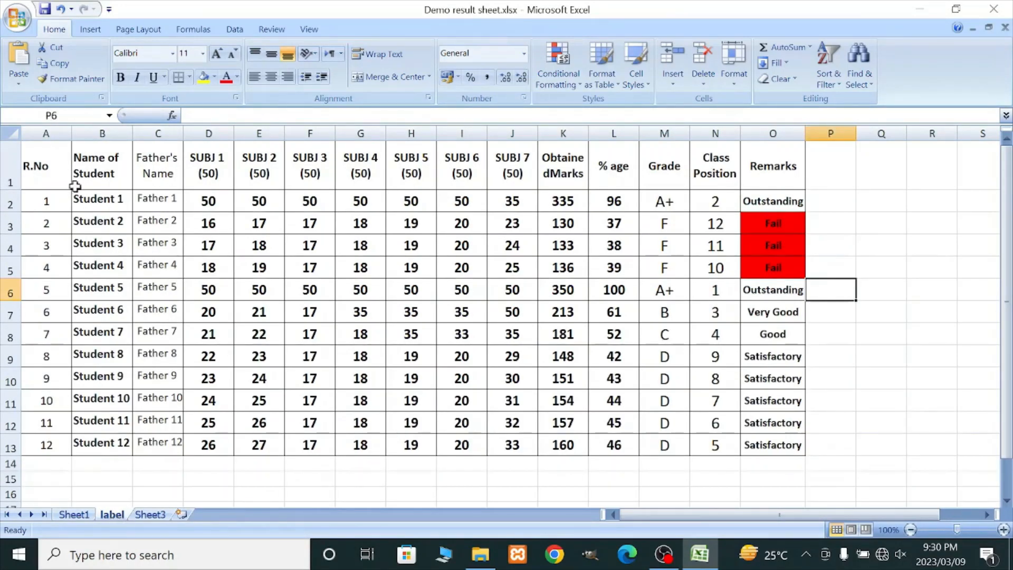
click(896, 396)
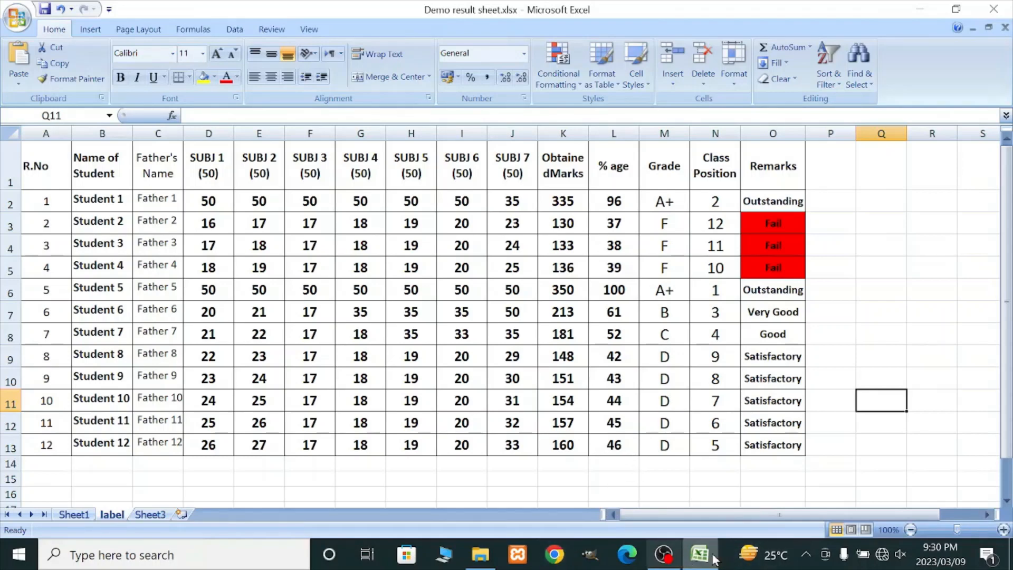
Switch to the demo works folder, open demo result card 1.docx in Word and look through the result card.
click(481, 560)
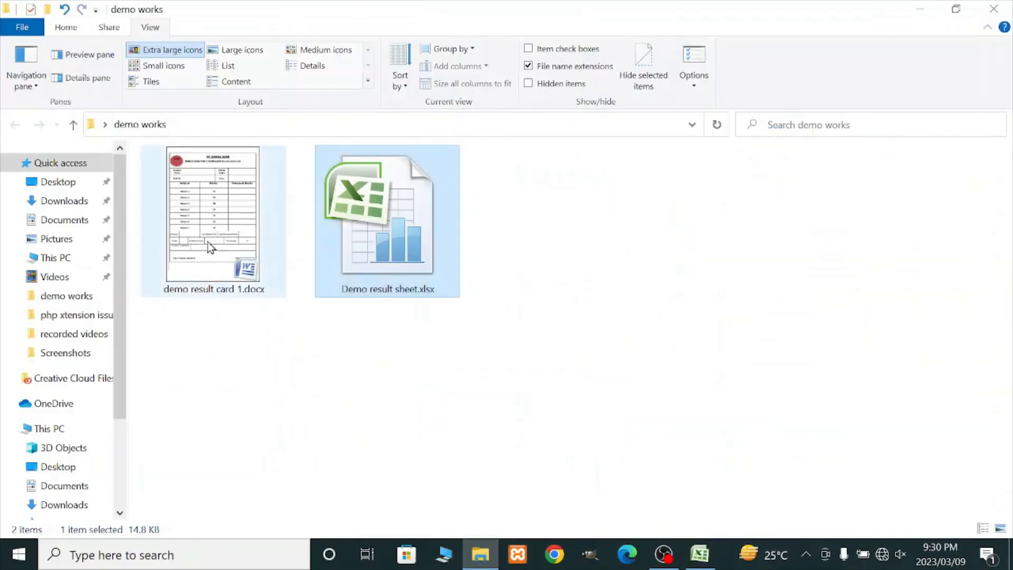
double_click(210, 236)
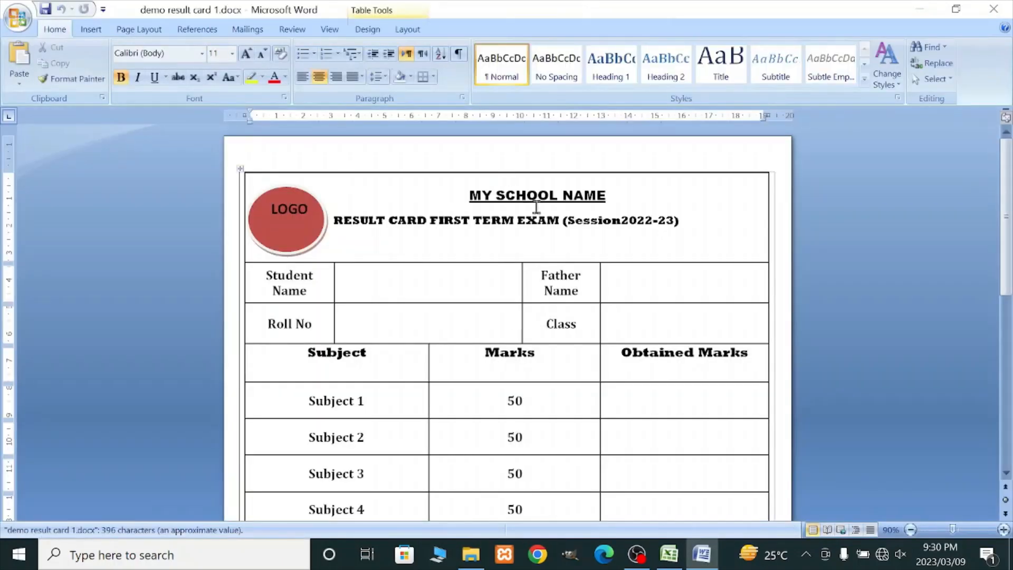
scroll(719, 267, down, 10)
scroll(533, 457, up, 10)
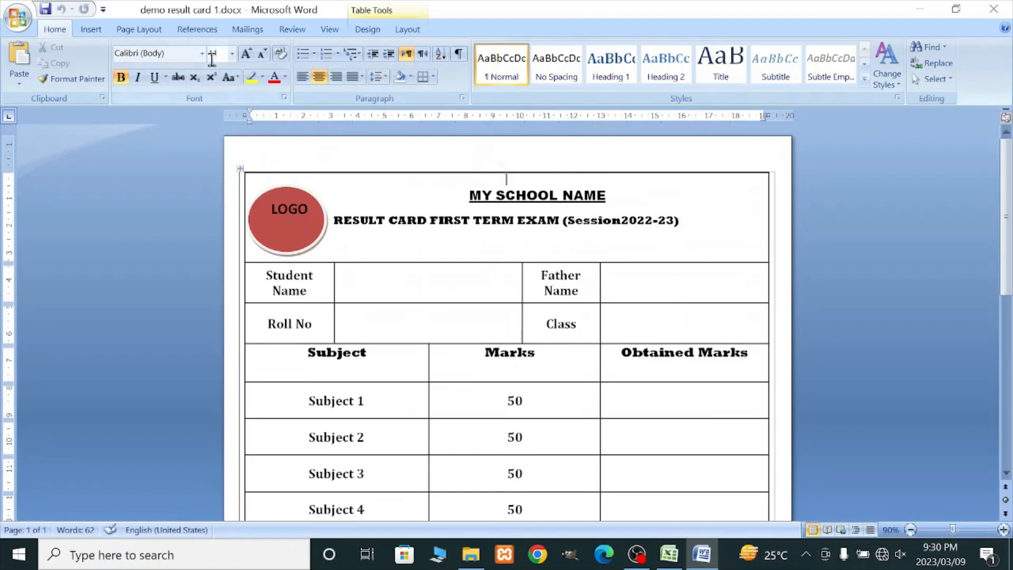
click(247, 29)
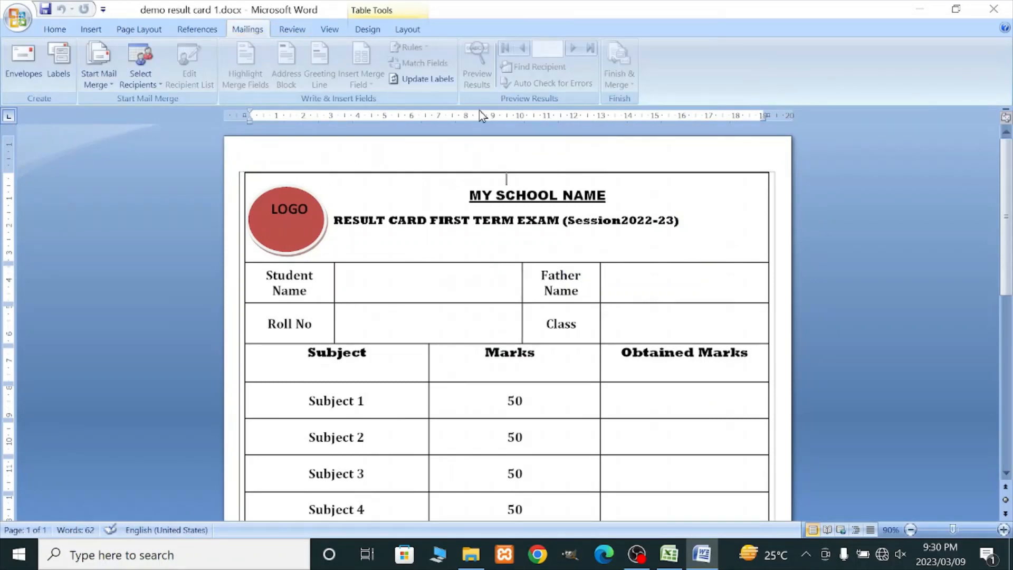
click(58, 69)
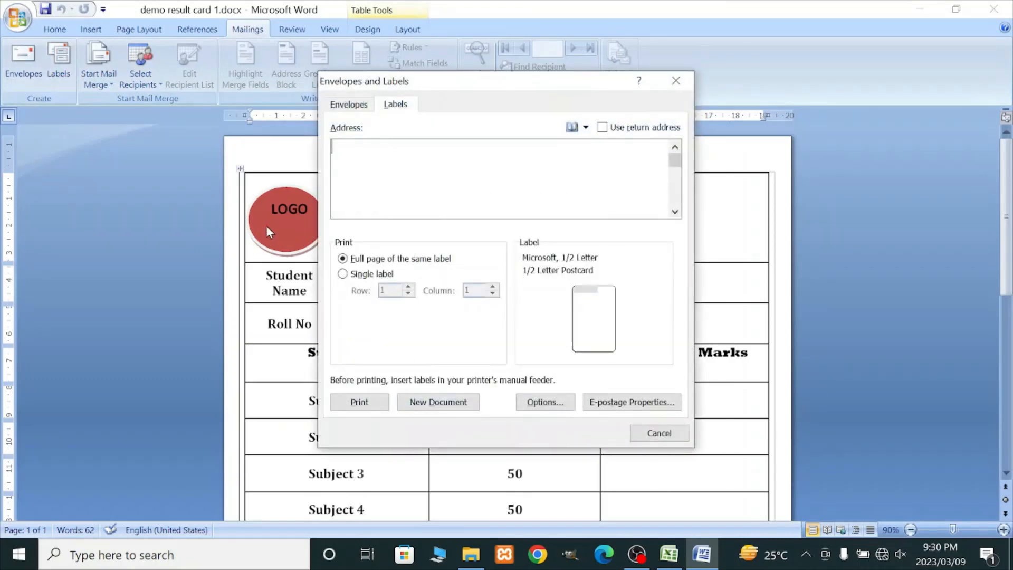
click(342, 261)
click(658, 433)
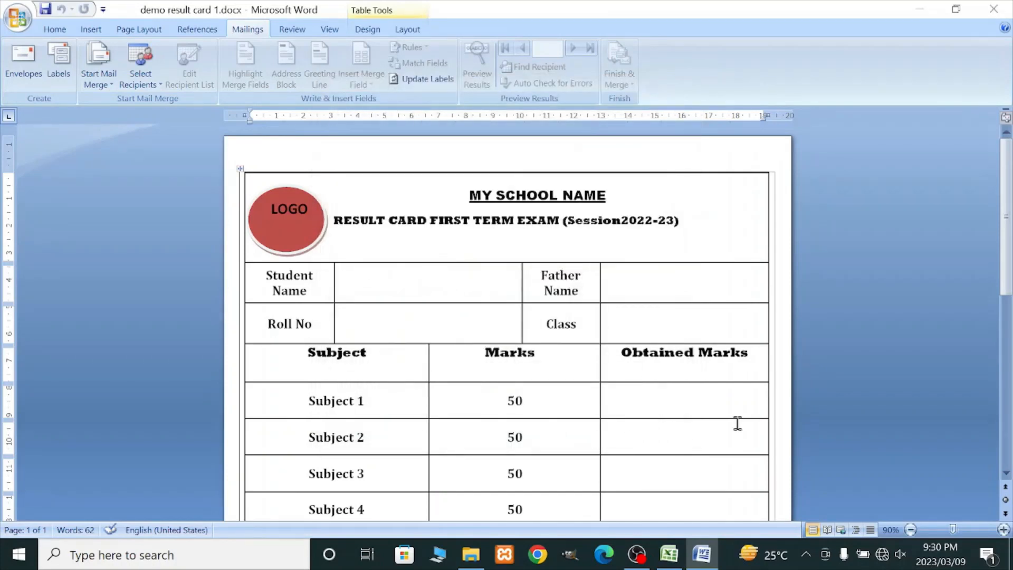
Connect the result card to the existing list Demo result sheet.xlsx in Desktop's demo works folder, using the label$ table with first-row column headers.
click(403, 283)
click(149, 81)
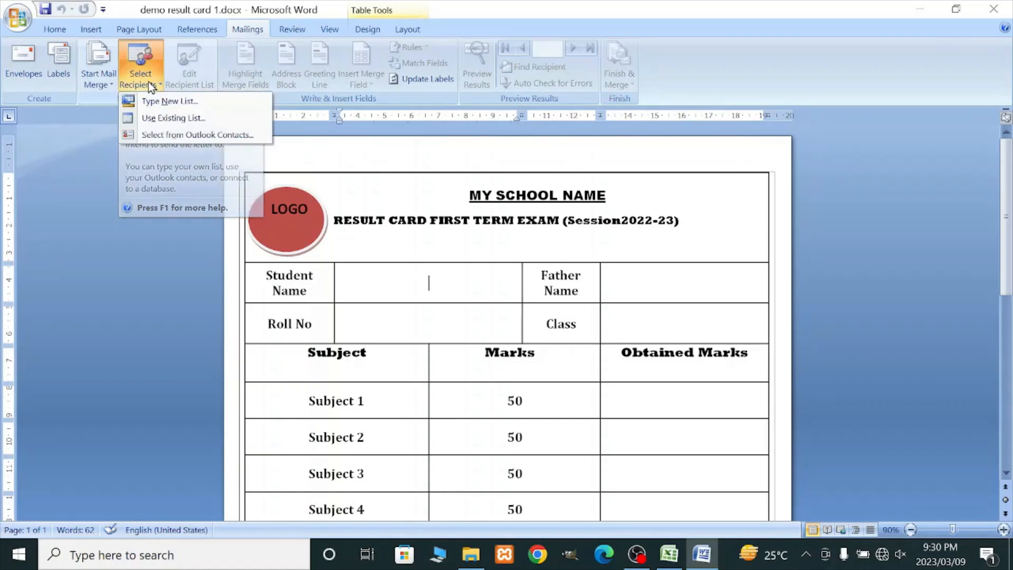
click(185, 122)
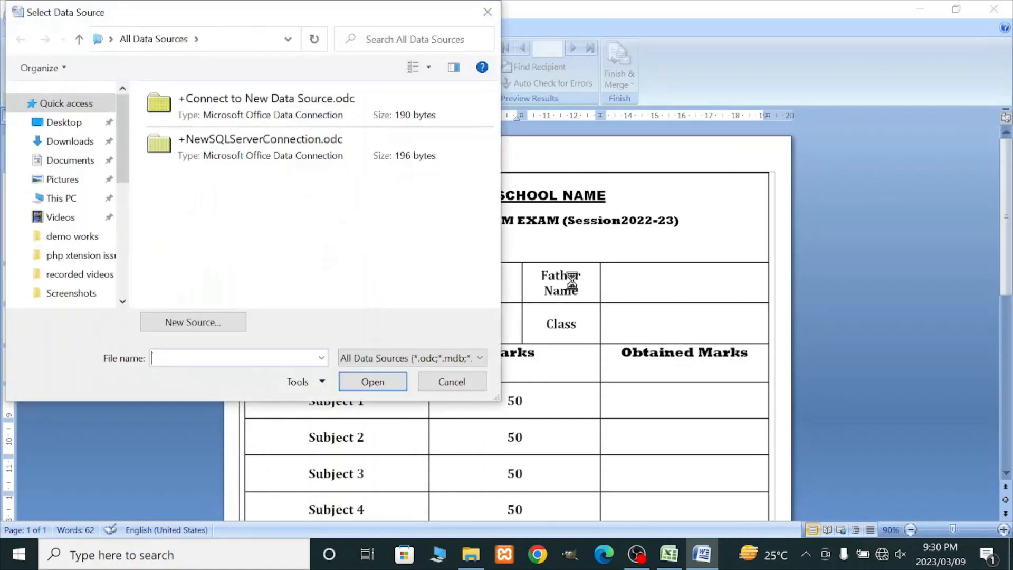
click(76, 123)
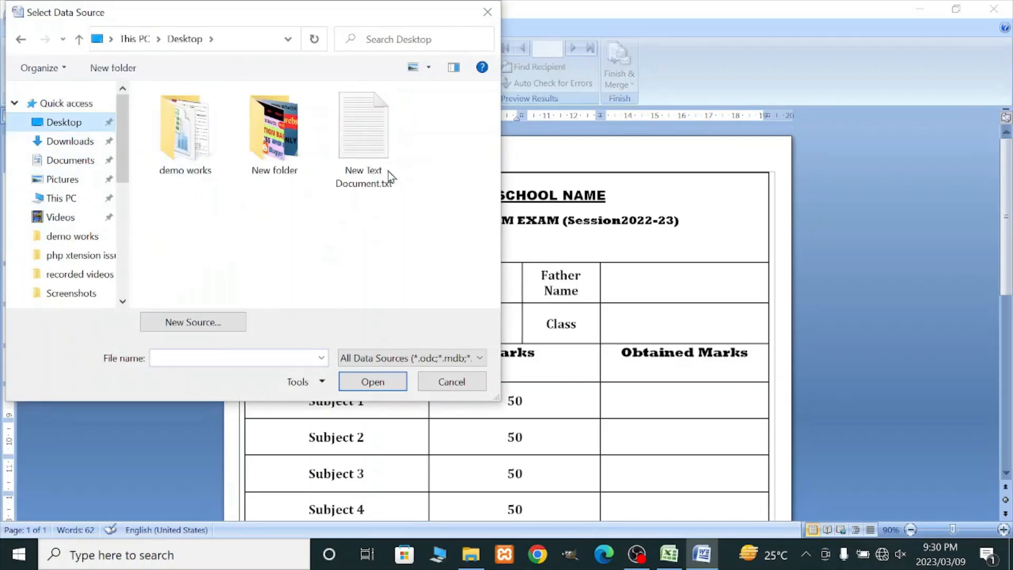
double_click(185, 132)
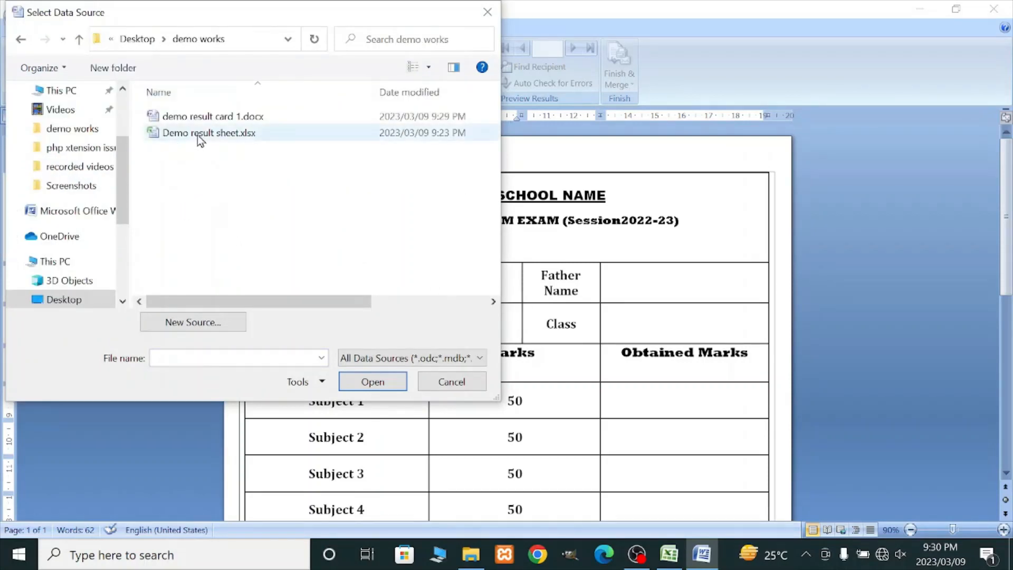
click(180, 140)
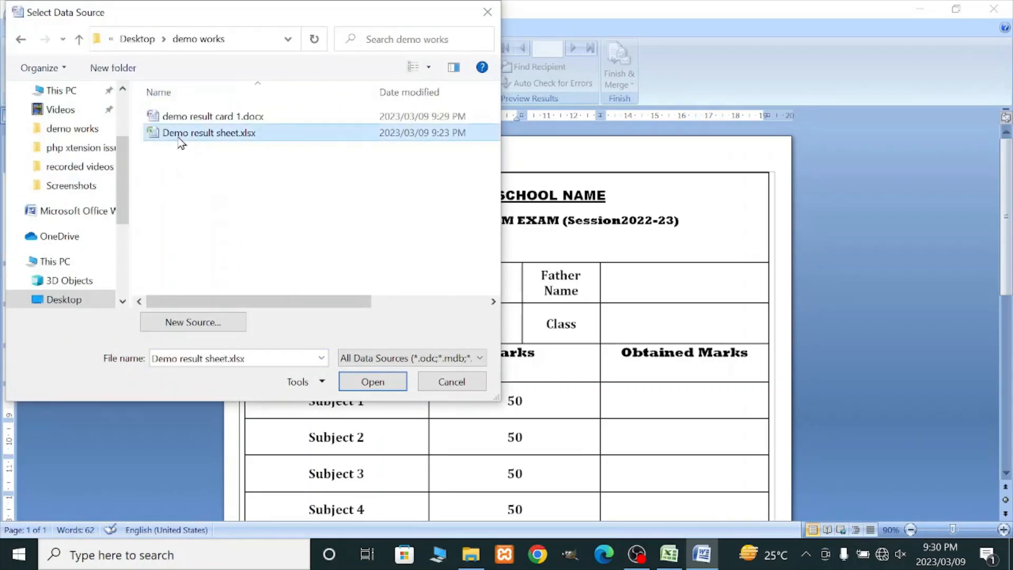
click(389, 387)
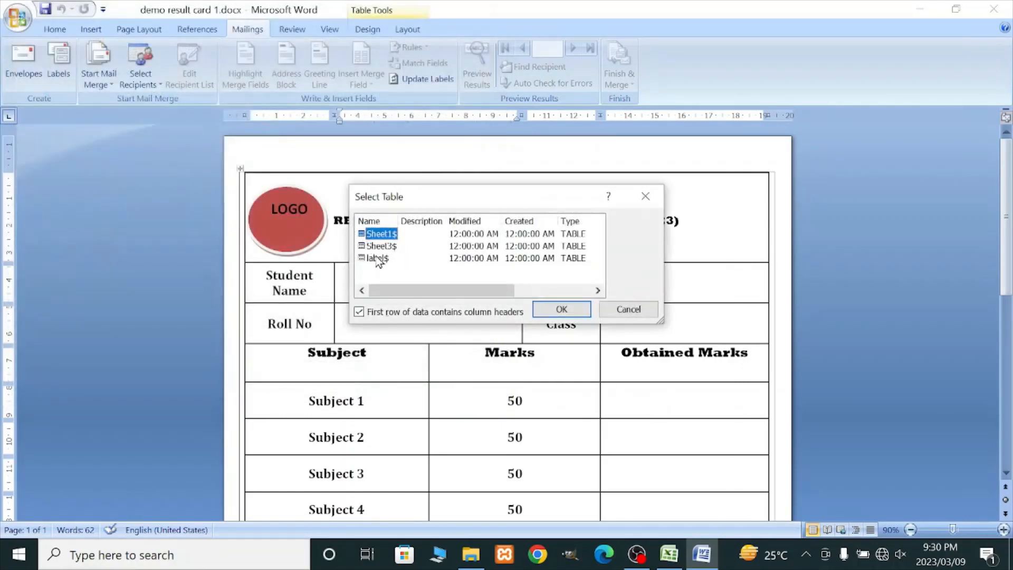
click(371, 260)
click(562, 310)
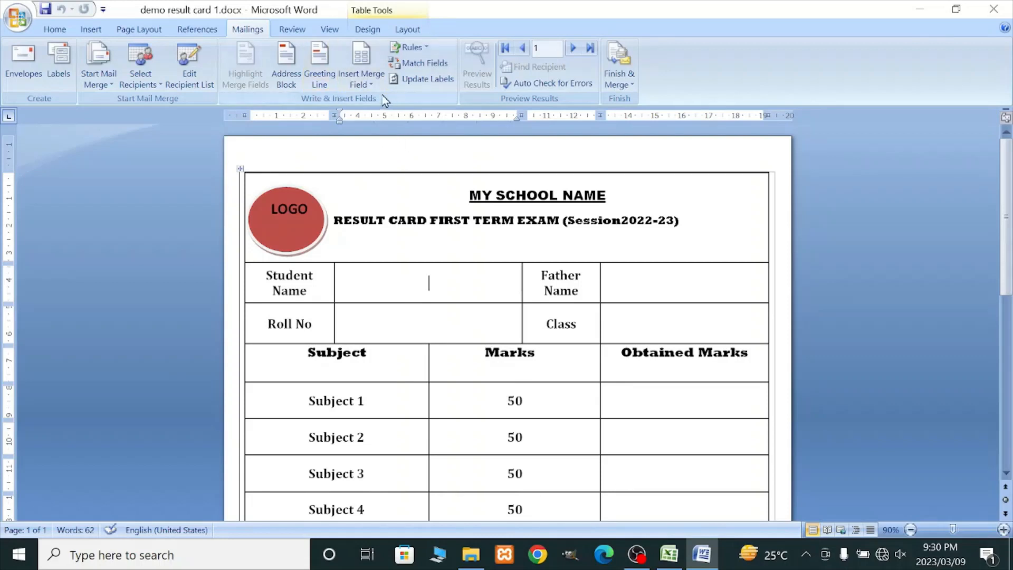
Insert the Name_of_Student merge field in the blank Student Name cell and Fathers_Name in the blank Father Name cell.
click(362, 78)
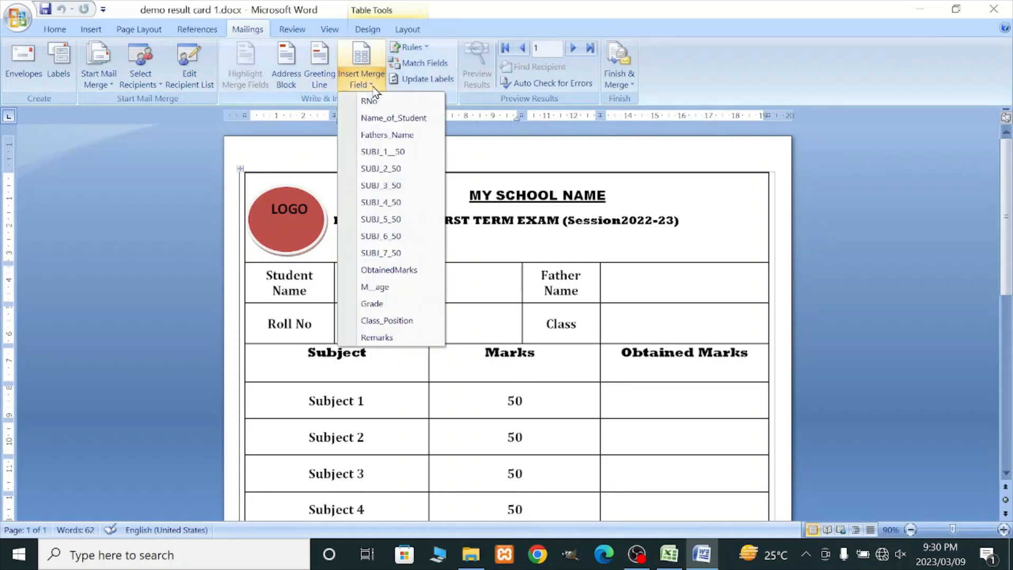
click(394, 118)
click(647, 285)
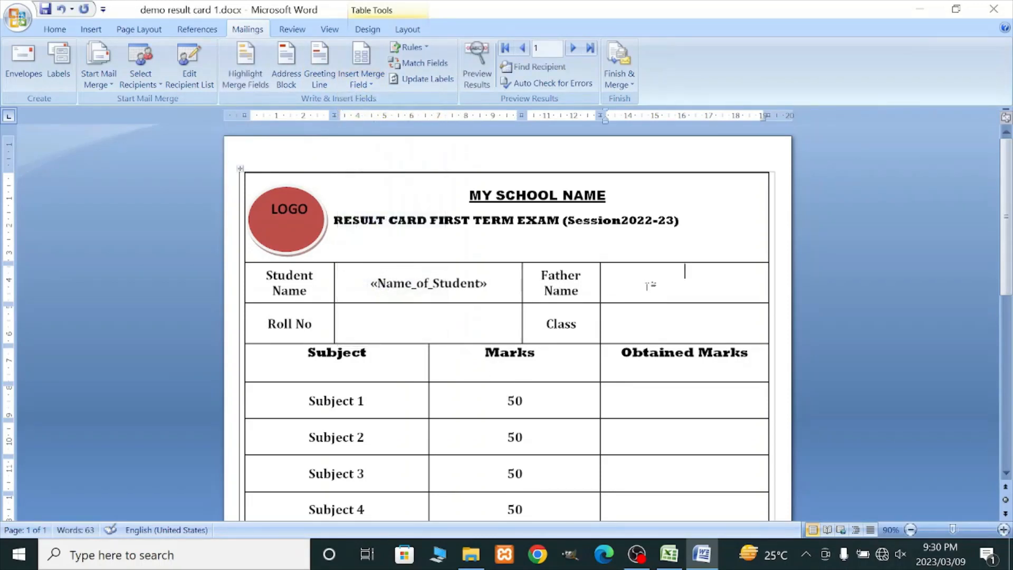
click(361, 79)
click(394, 134)
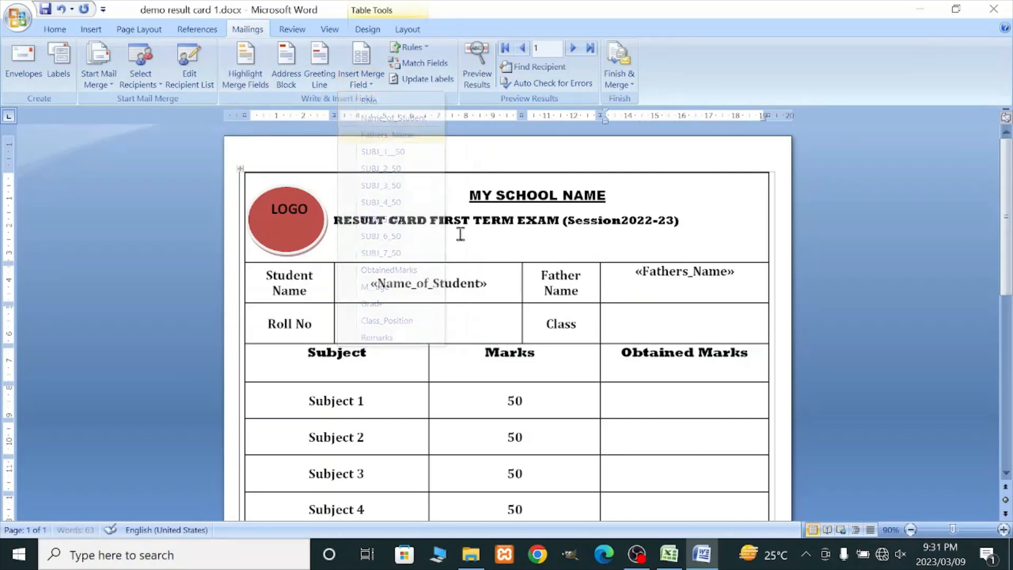
Insert the RNo merge field in the blank cell beside Roll No.
click(382, 323)
click(362, 78)
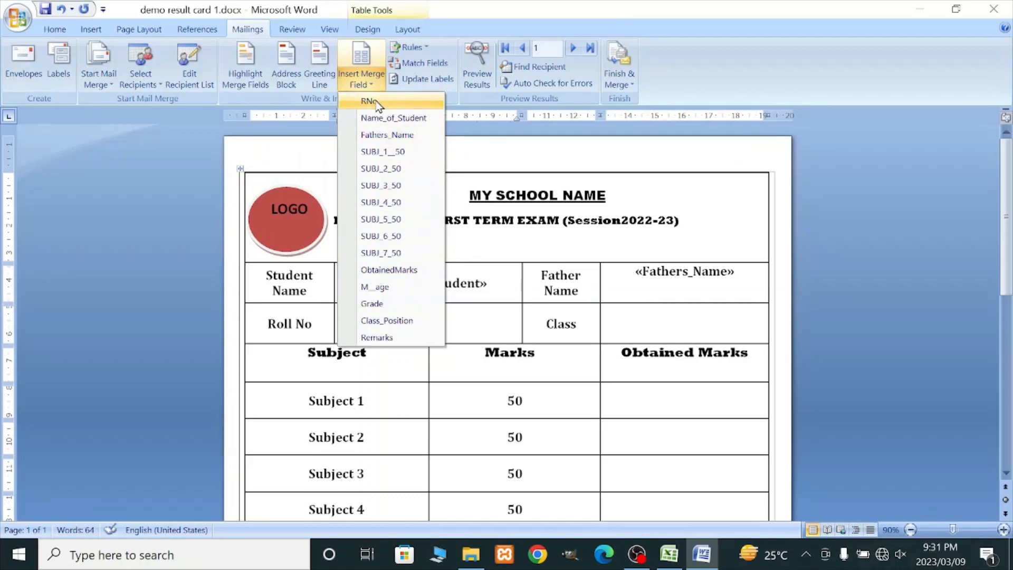
click(378, 102)
click(631, 332)
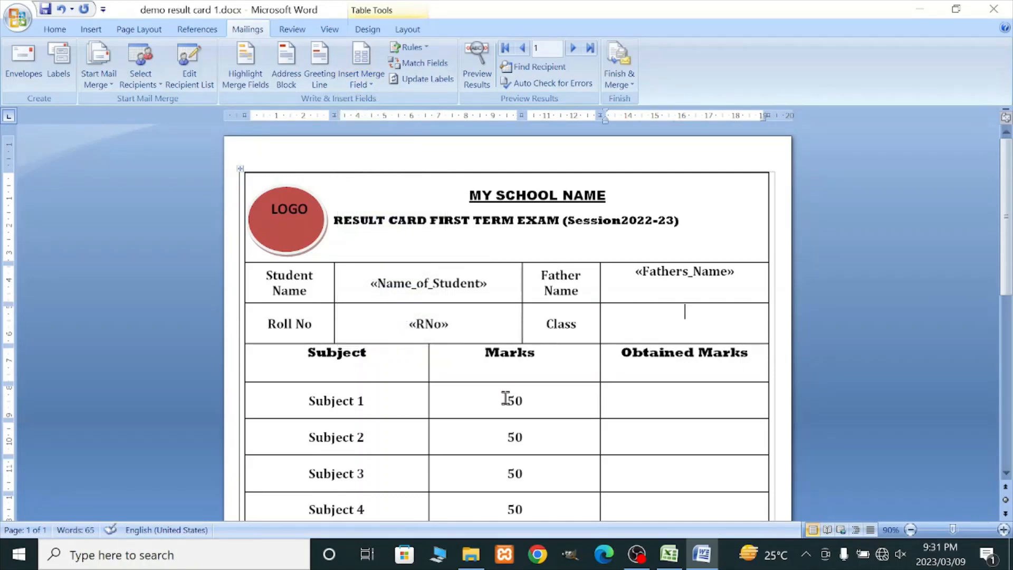
Insert the SUBJ_1__50 and SUBJ_2_50 merge fields in the Obtained Marks cells of Subject 1 and Subject 2.
scroll(415, 368, down, 1)
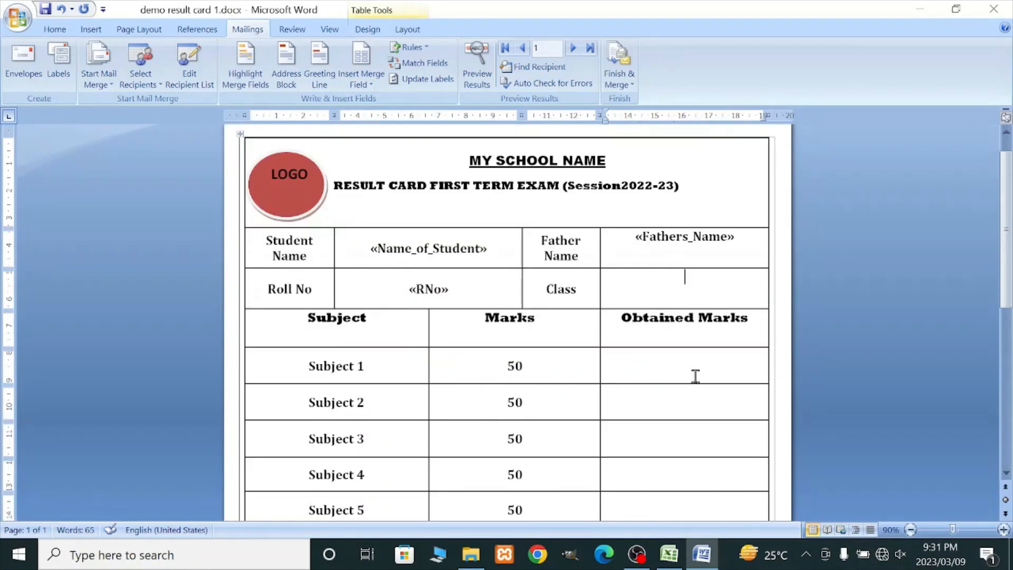
click(657, 380)
click(361, 79)
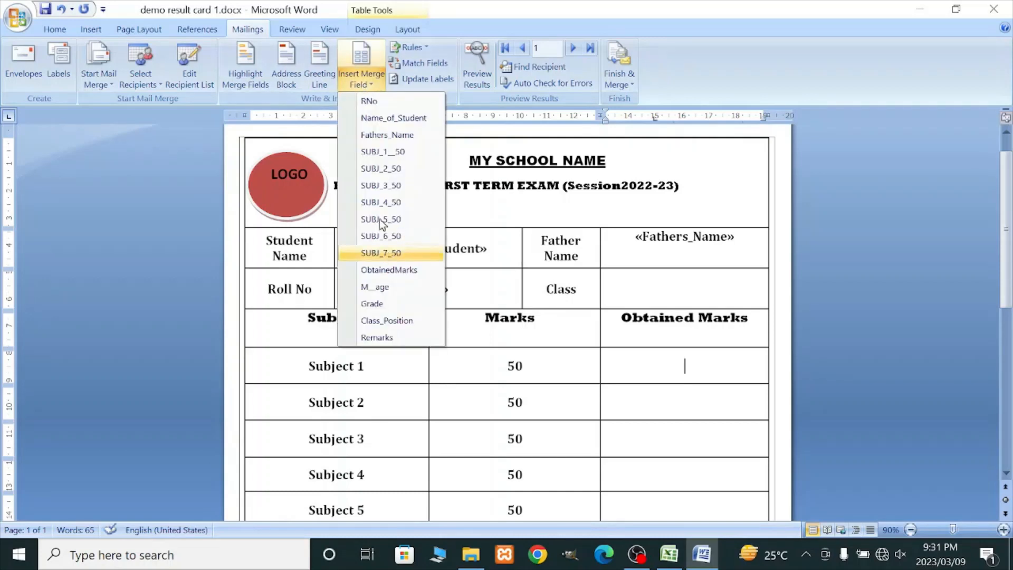
click(379, 152)
click(372, 85)
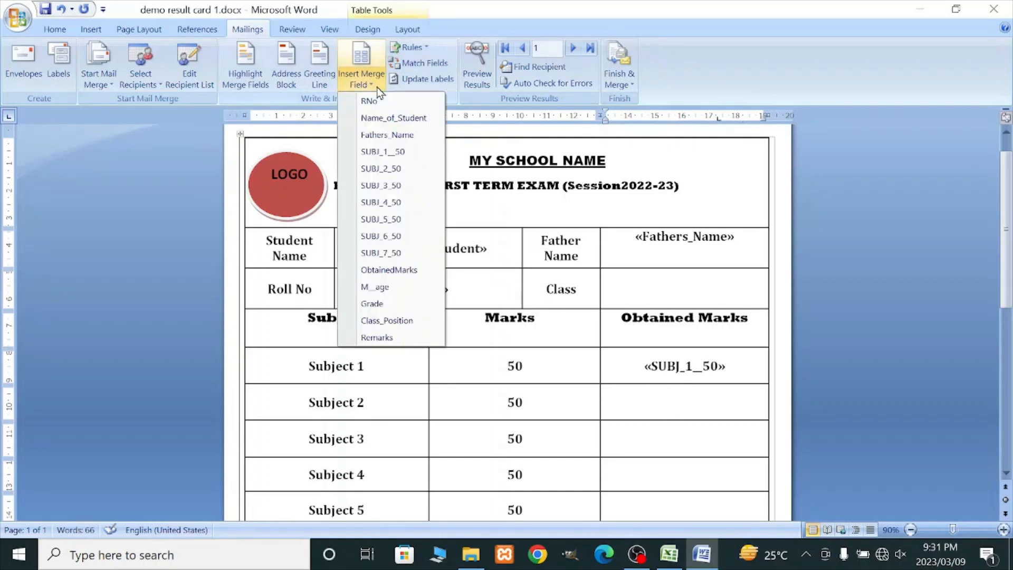
click(375, 169)
Insert the SUBJ_3_50 and SUBJ_4_50 merge fields in the Obtained Marks cells of Subject 3 and Subject 4.
click(636, 439)
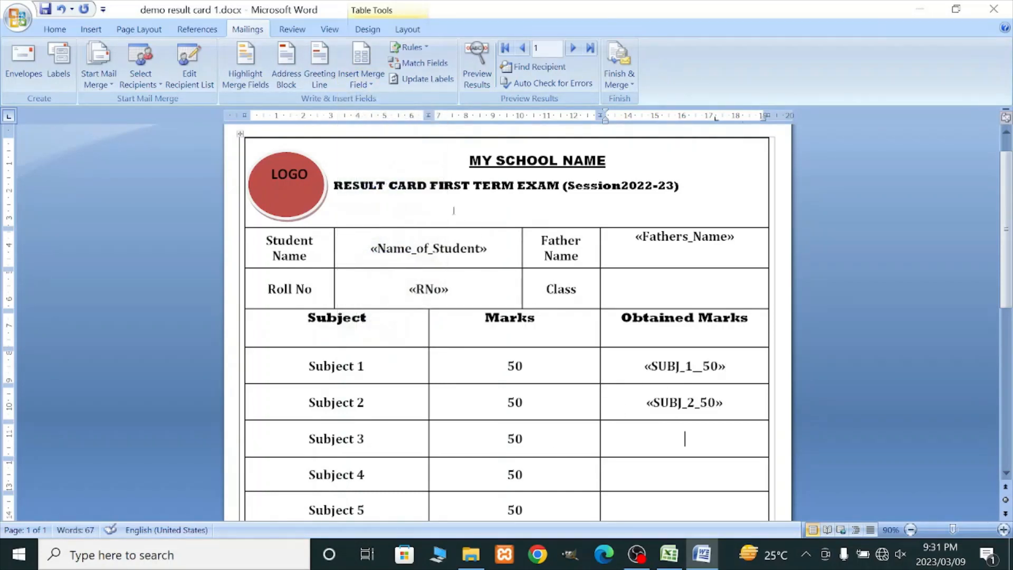
click(371, 83)
click(396, 188)
scroll(633, 422, down, 1)
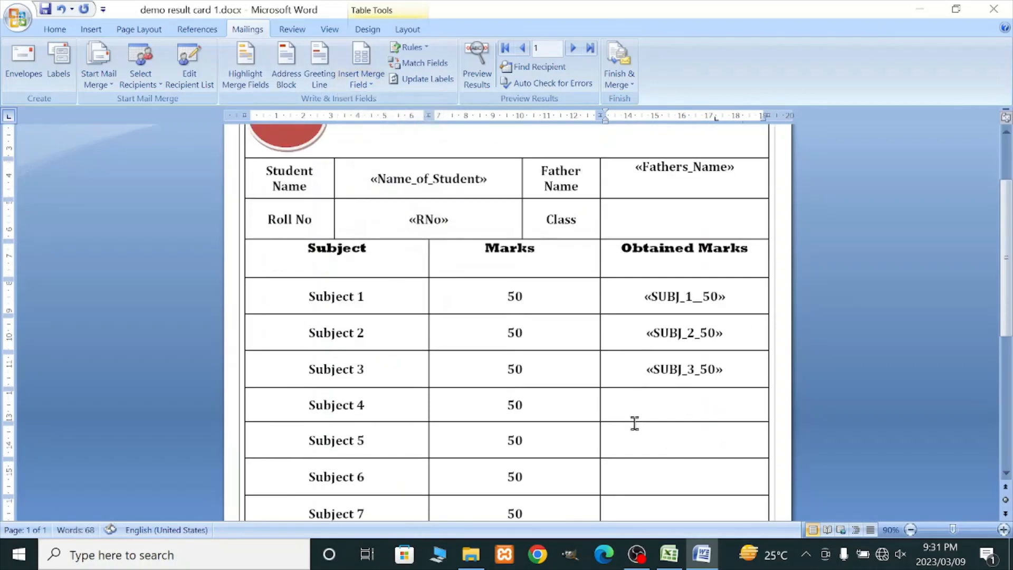
click(364, 81)
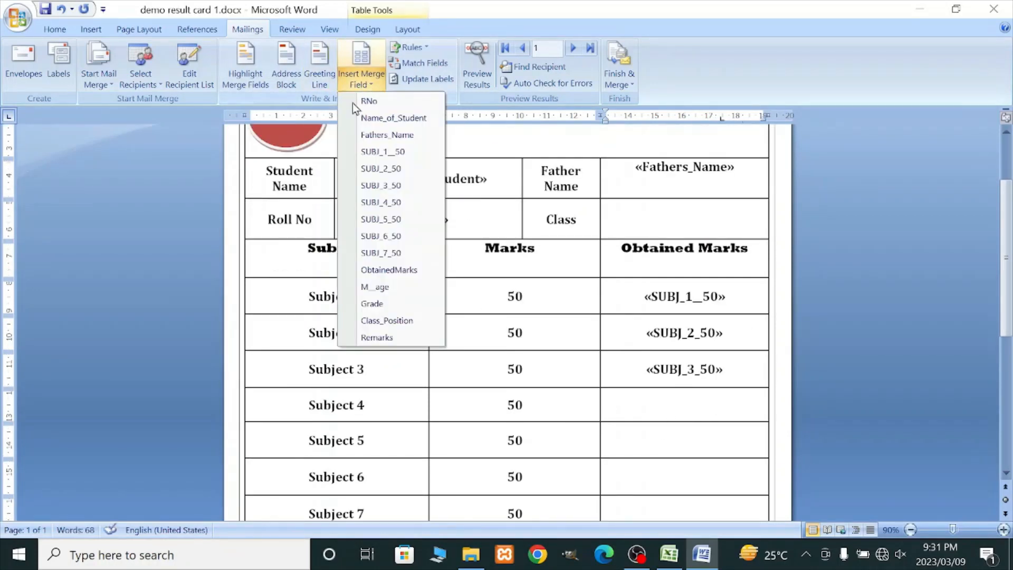
click(389, 202)
Insert the SUBJ_5_50 and SUBJ_6_50 merge fields in the Obtained Marks cells of Subject 5 and Subject 6.
click(685, 436)
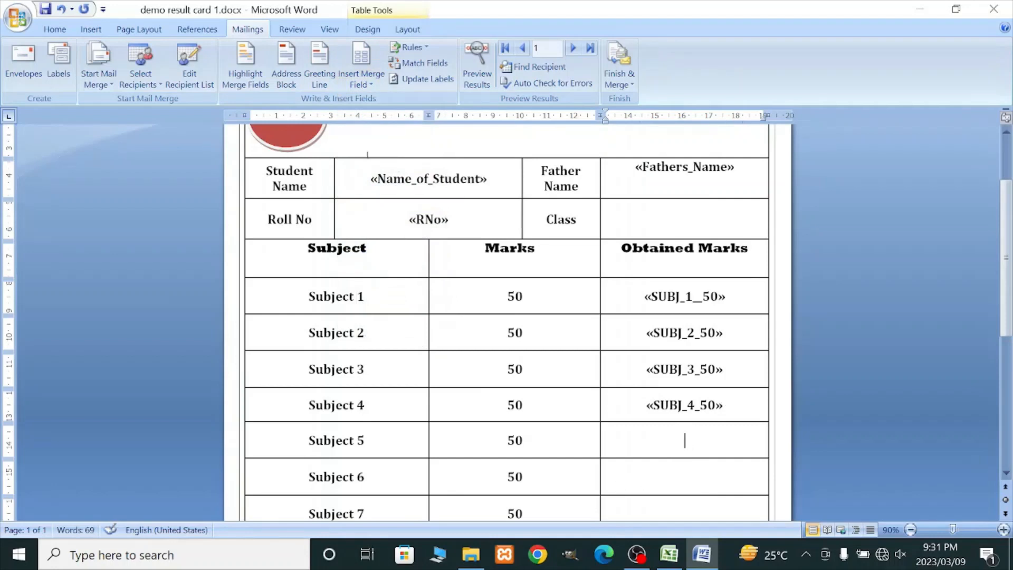
click(363, 84)
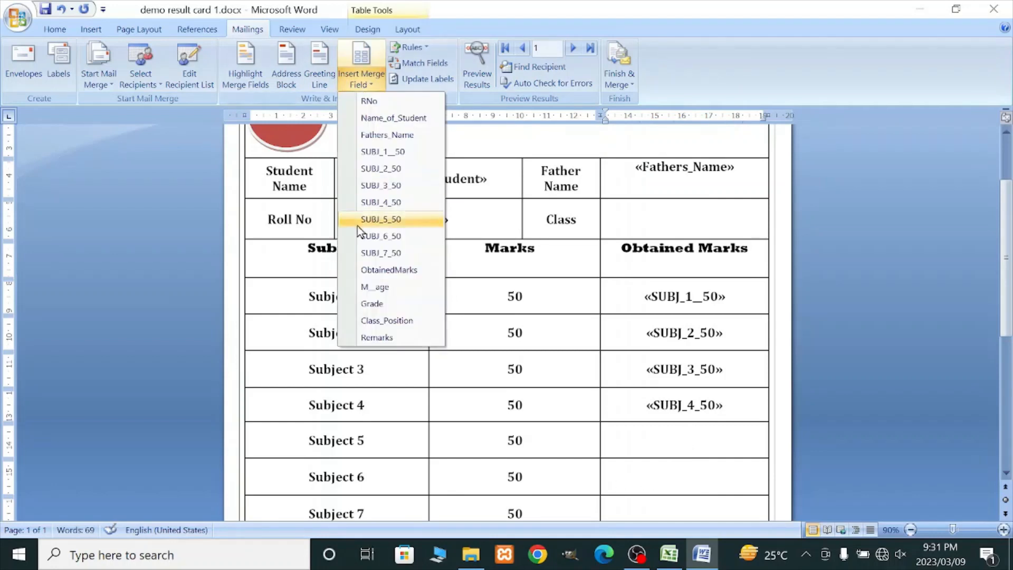
click(389, 222)
click(678, 476)
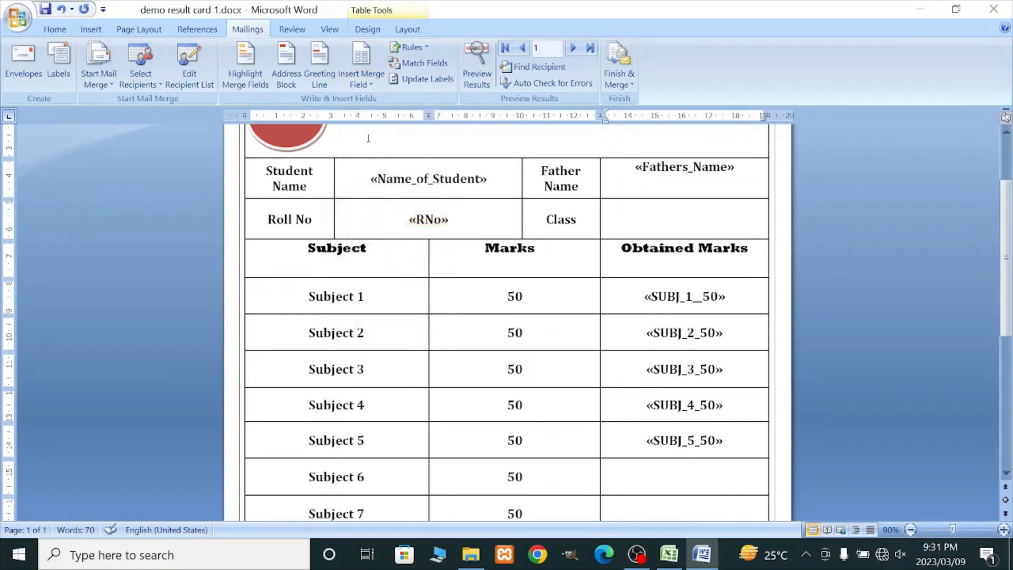
click(362, 86)
click(388, 236)
scroll(754, 389, down, 1)
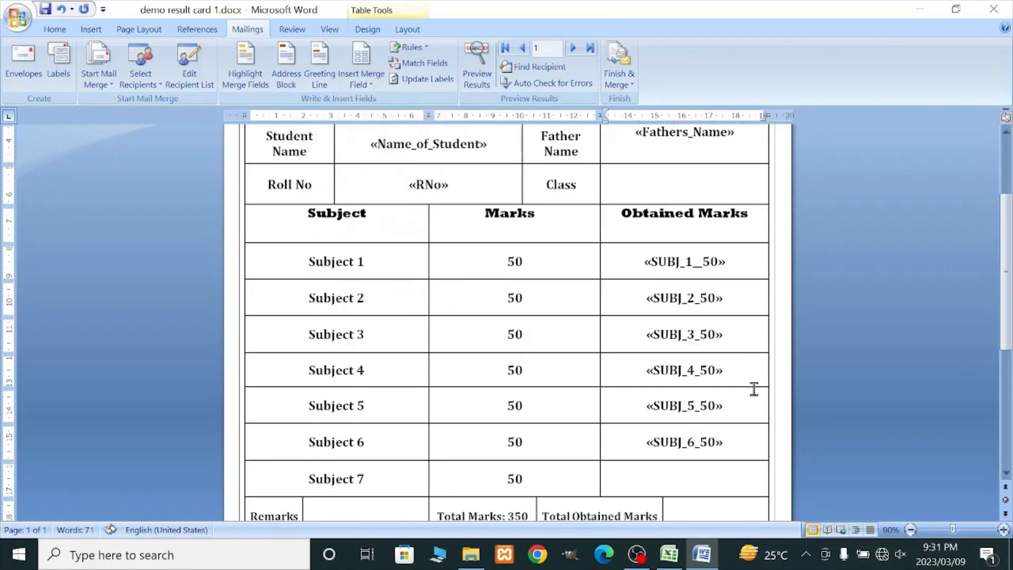
Insert the SUBJ_7_50 merge field in Subject 7's Obtained Marks cell and the Remarks merge field in the cell beside Remarks.
click(362, 79)
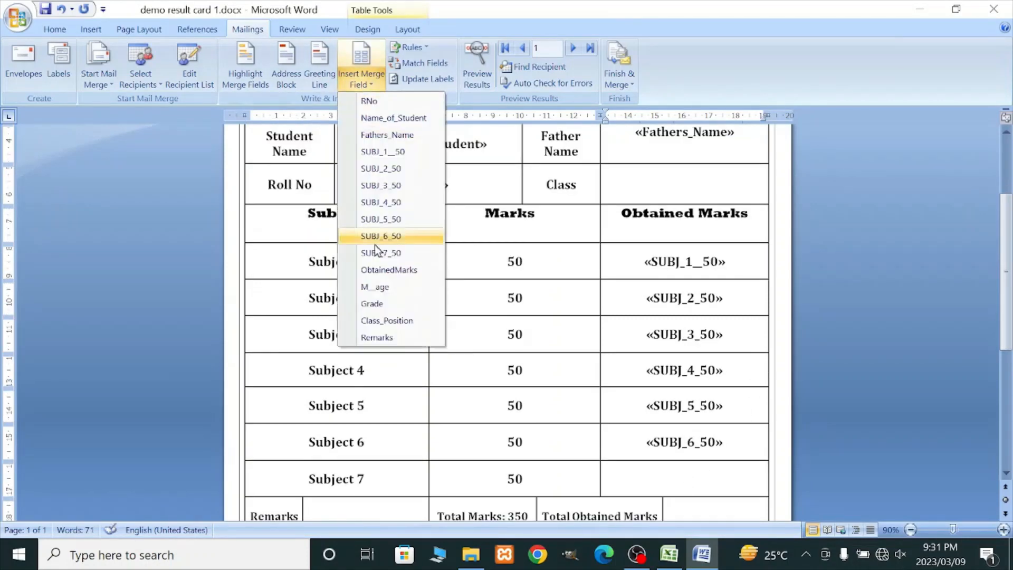
click(388, 253)
scroll(592, 372, down, 3)
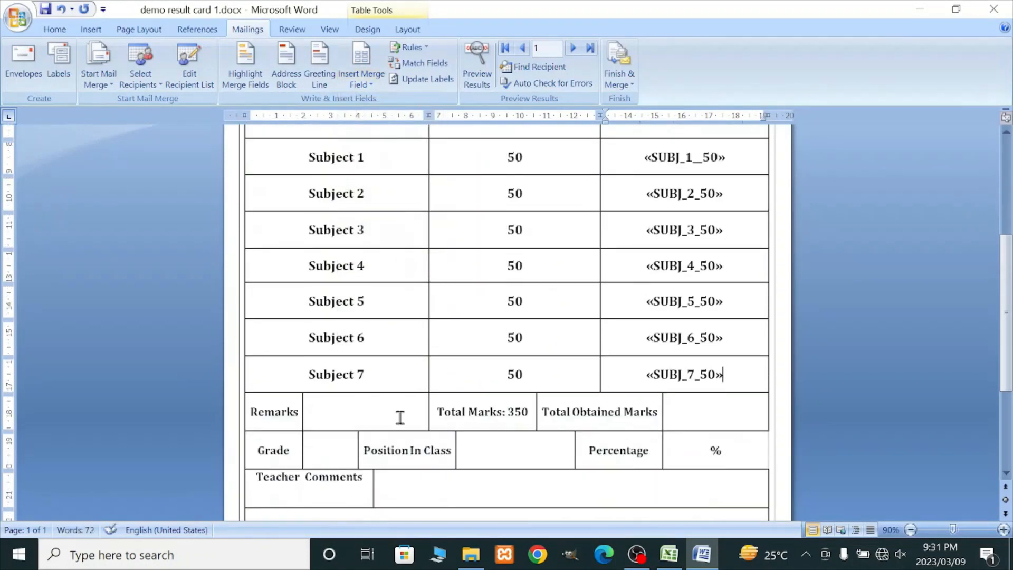
click(331, 407)
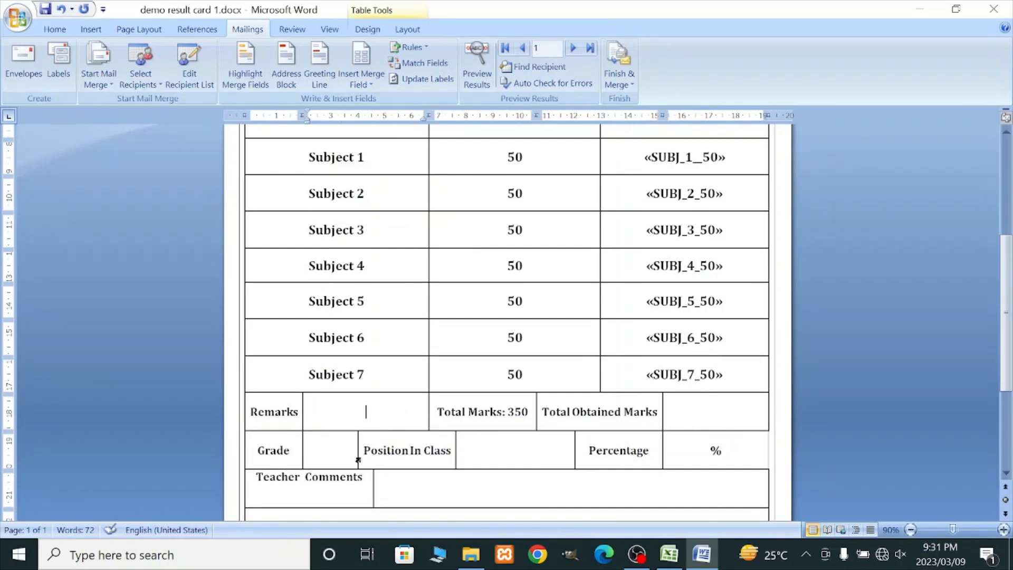
click(361, 76)
click(382, 337)
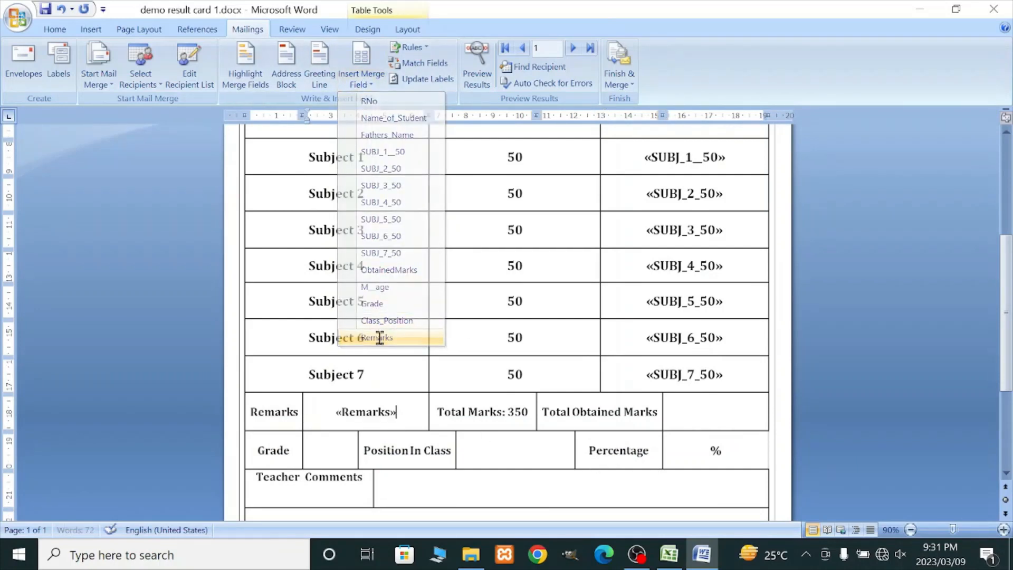
Insert the ObtainedMarks merge field beside Total Obtained Marks and the Grade merge field beside Grade.
click(692, 415)
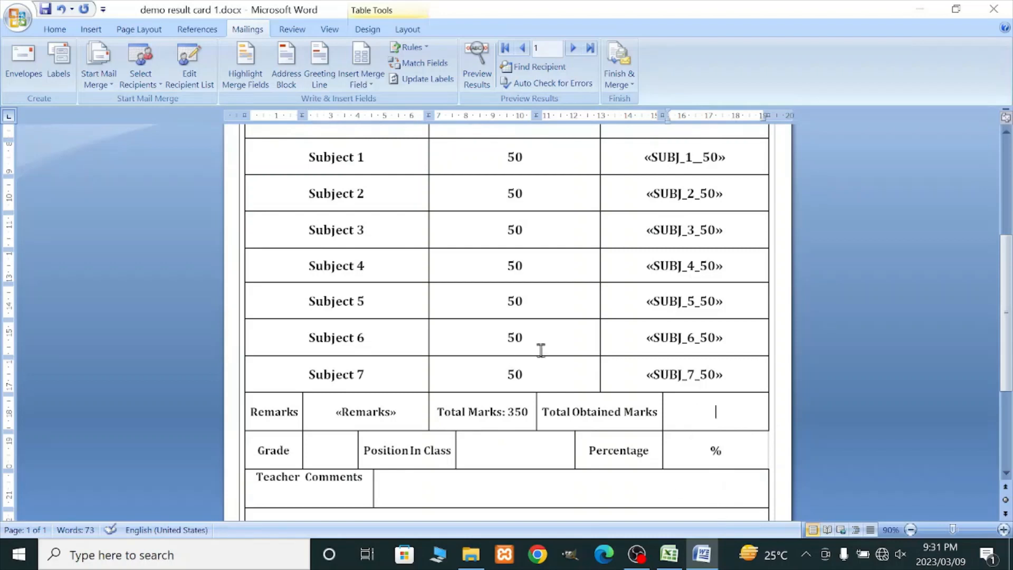
click(361, 77)
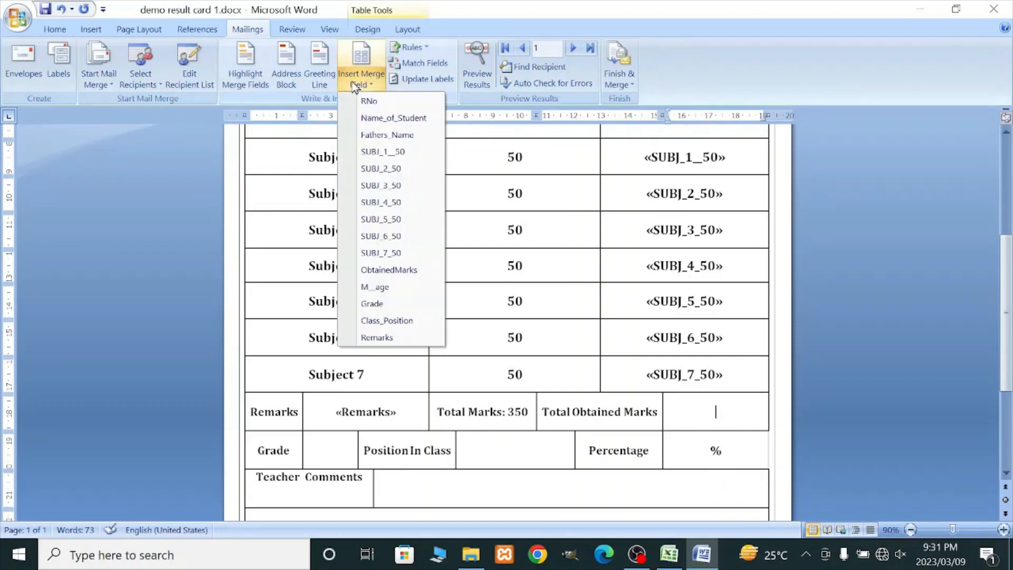
click(390, 274)
scroll(578, 414, down, 1)
click(328, 430)
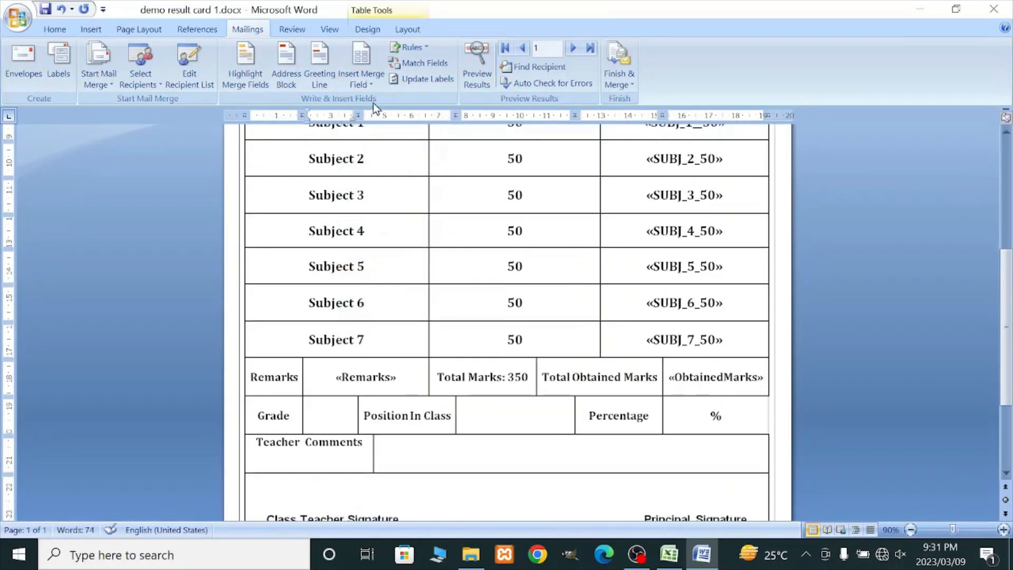
click(361, 78)
click(391, 303)
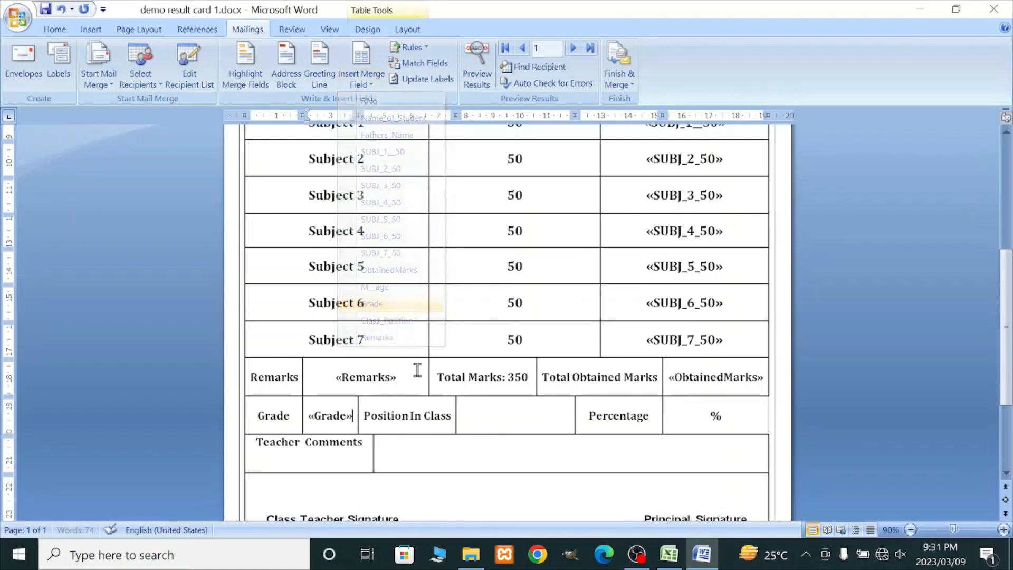
Insert the Class_Position merge field beside Position In Class and the M__age merge field, followed by a space, before the Percentage cell's % sign.
click(508, 418)
click(359, 85)
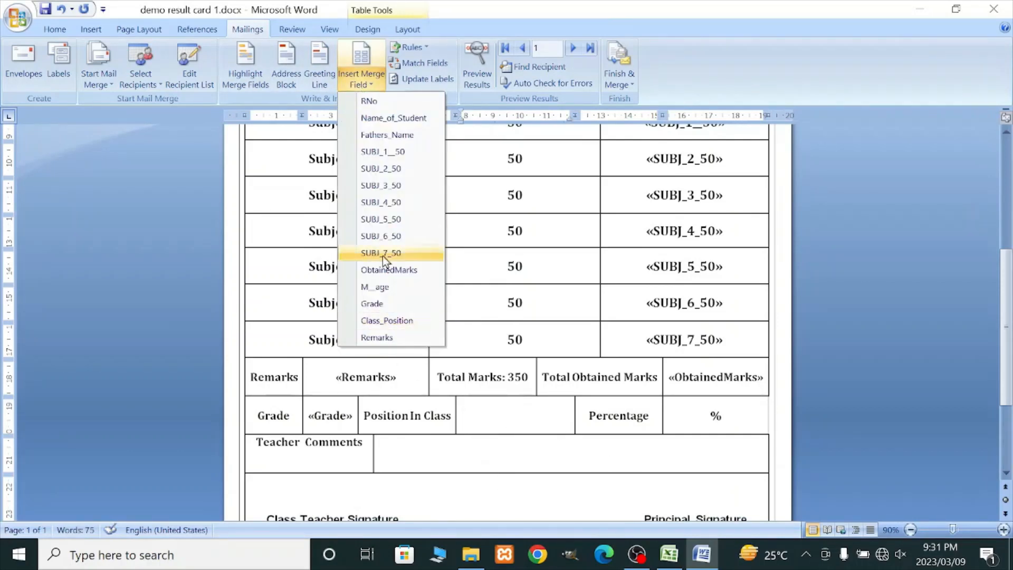
click(403, 326)
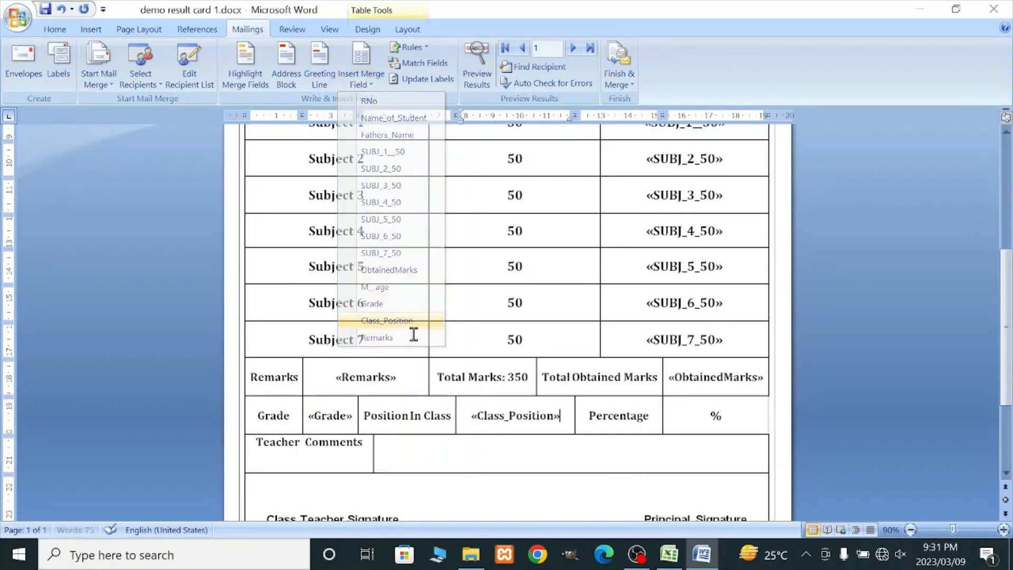
click(366, 82)
click(393, 287)
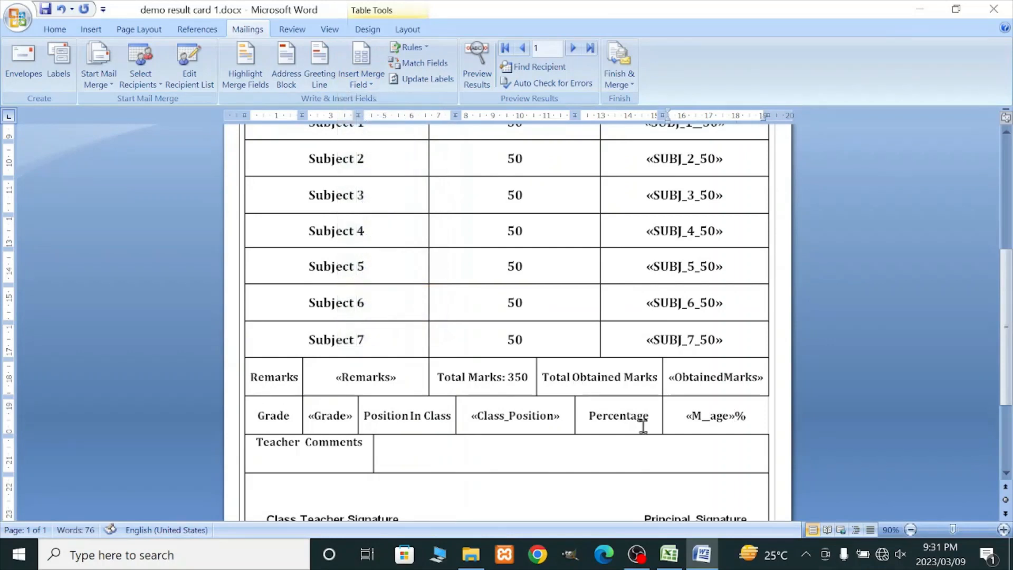
scroll(373, 419, down, 1)
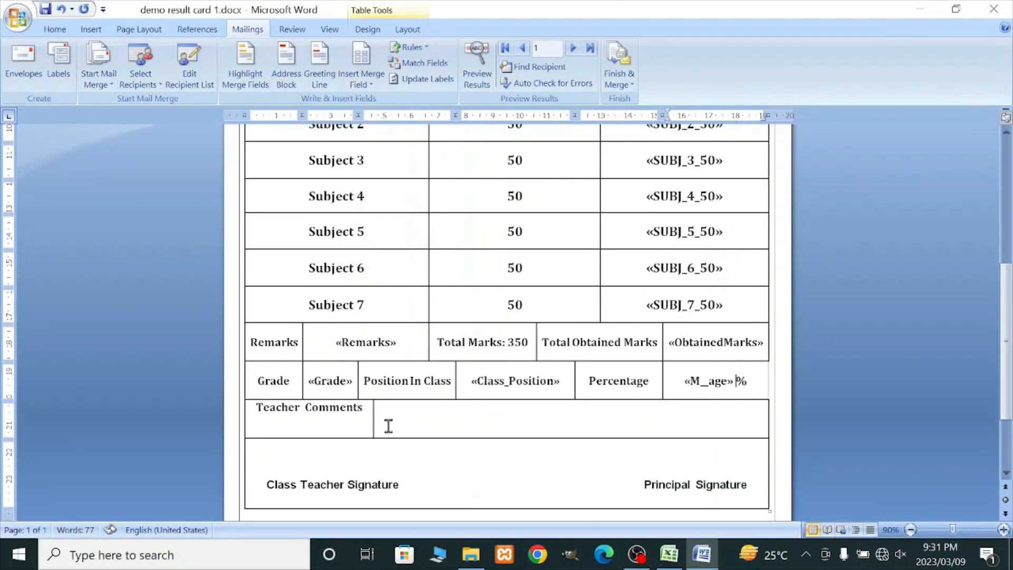
Enter TWO in the blank cell beside Class.
click(512, 424)
scroll(517, 458, down, 2)
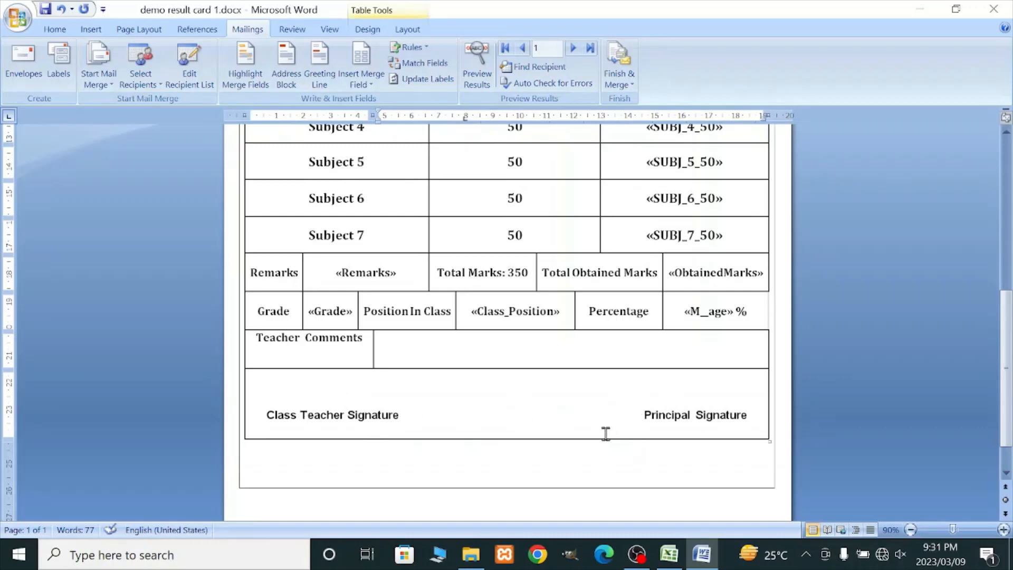
scroll(605, 433, up, 10)
click(684, 276)
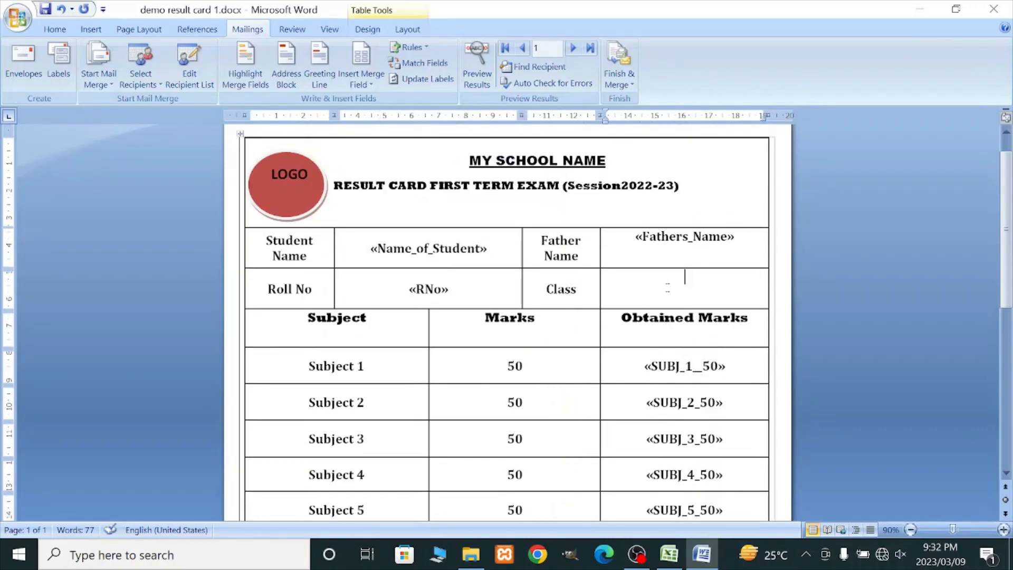
text(TWO)
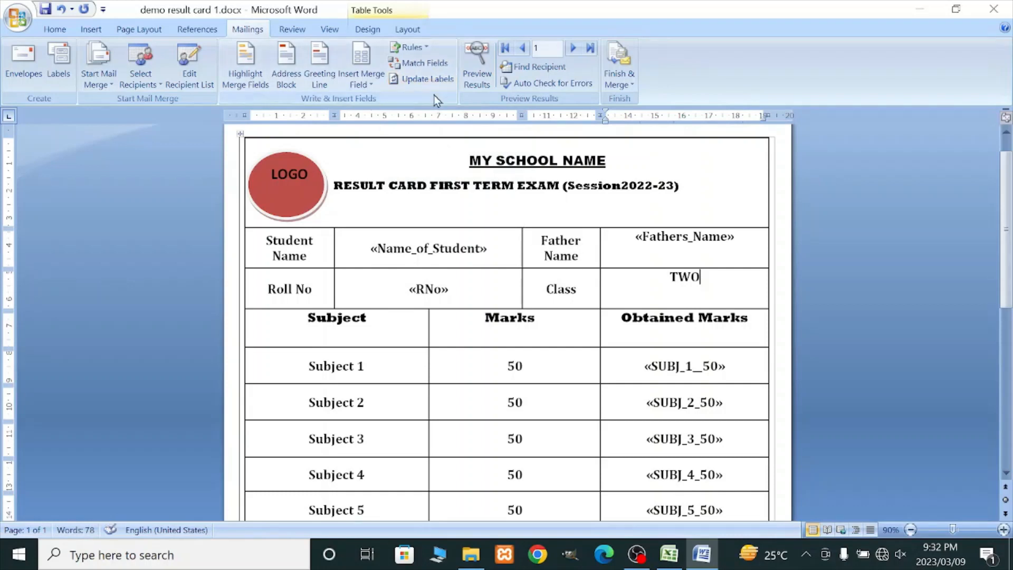
Finish the mail merge by merging all records into a new document of individual result cards.
click(630, 84)
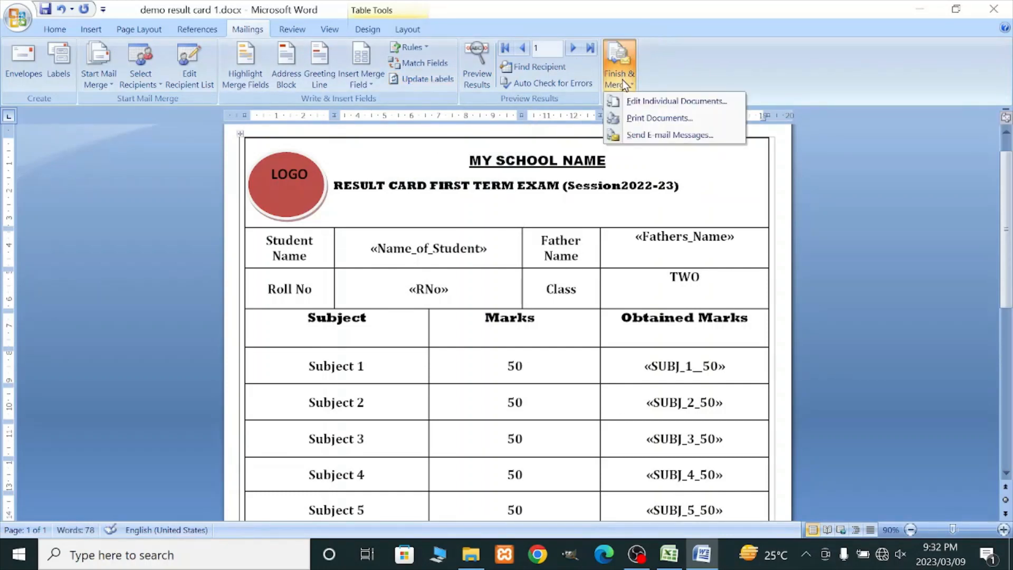
click(686, 101)
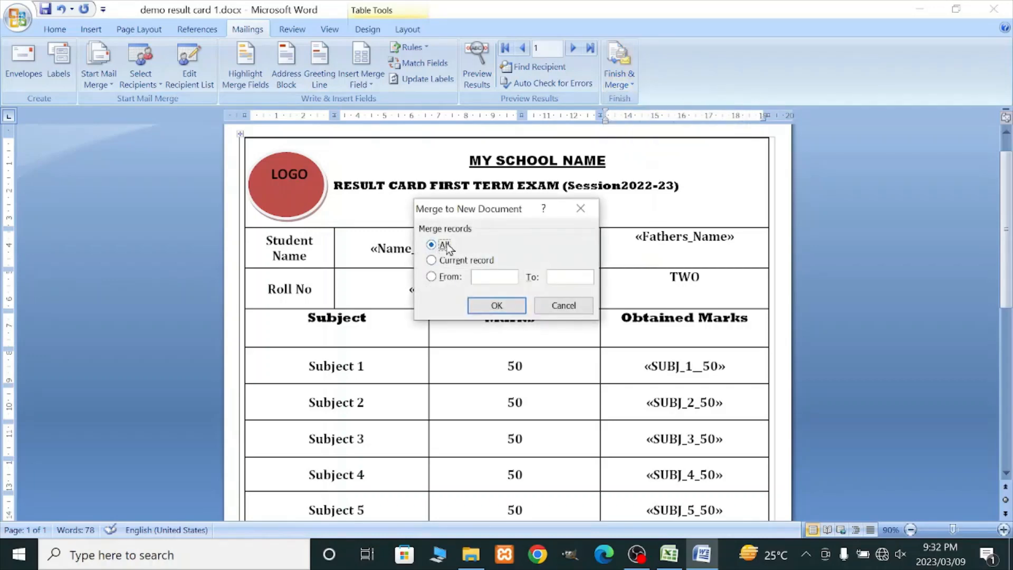
click(497, 306)
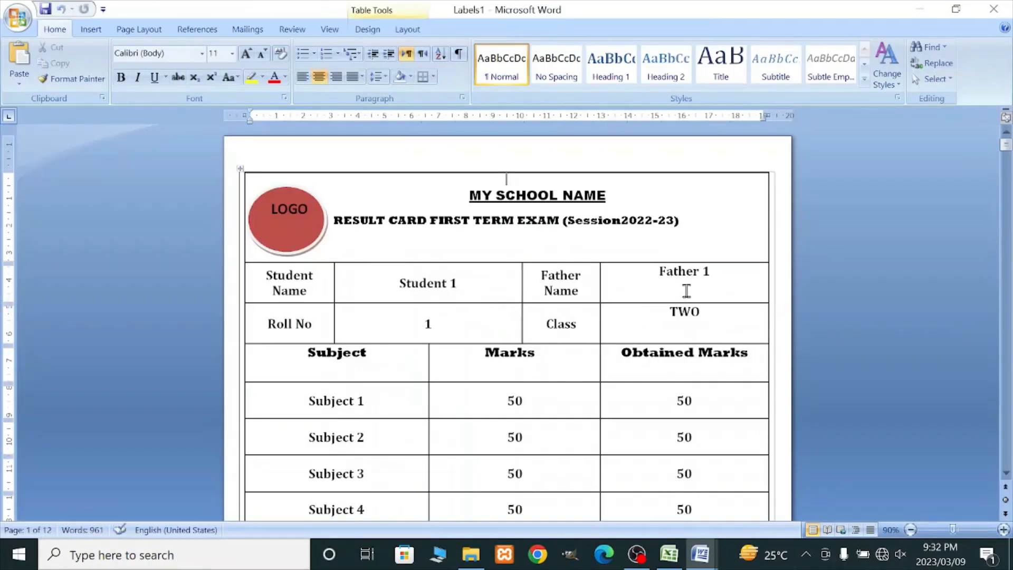
Look through the merged result cards, checking each student's name, subject marks, total, grade, position, percentage and remarks.
click(680, 286)
click(451, 281)
scroll(536, 315, down, 20)
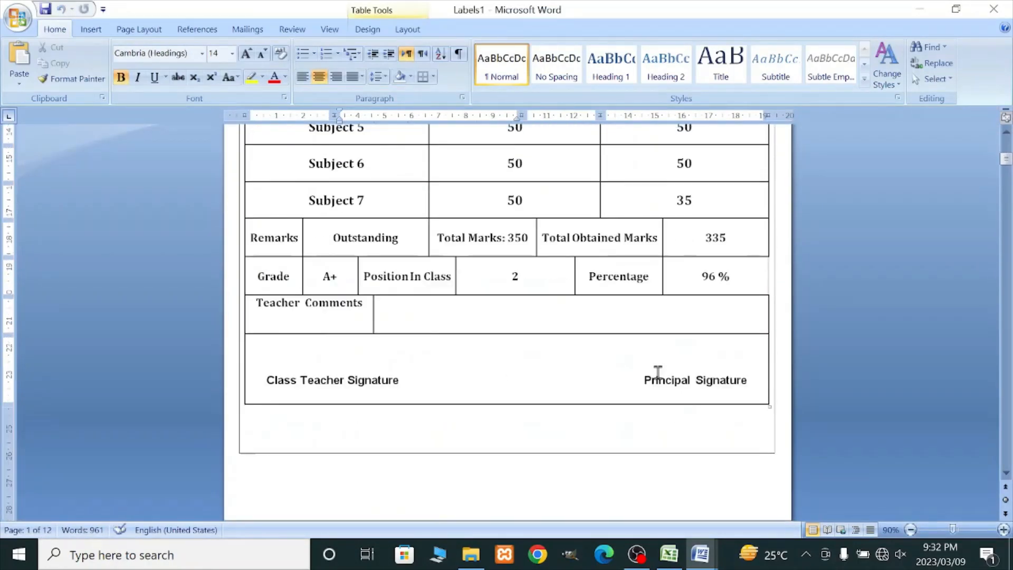
scroll(528, 290, down, 1)
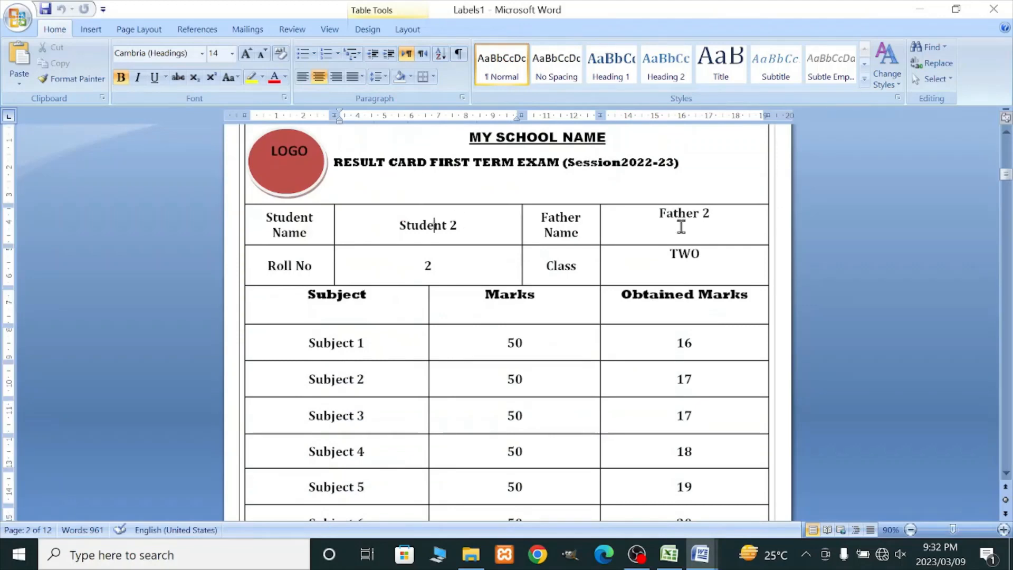
scroll(654, 275, down, 8)
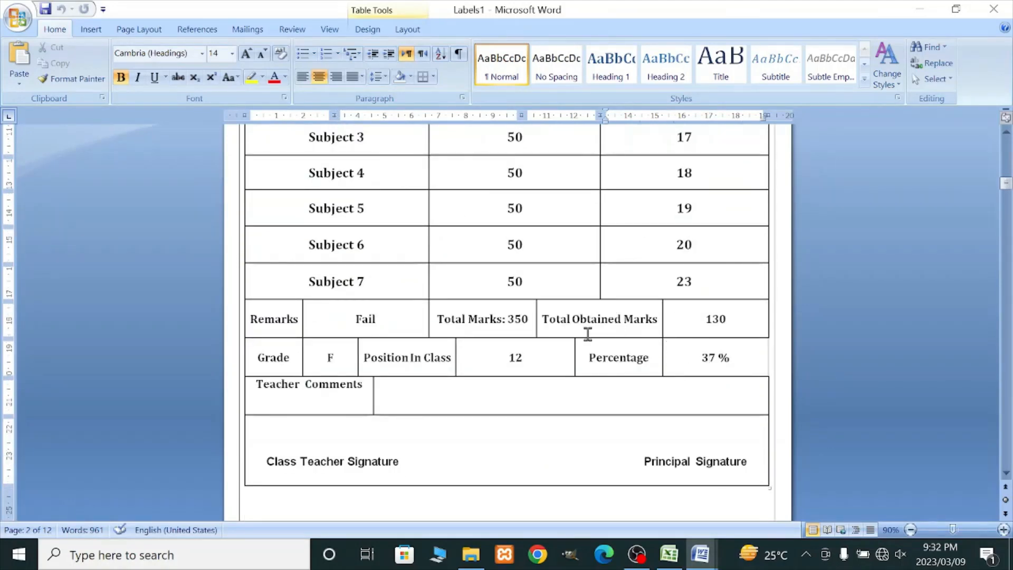
scroll(563, 368, down, 10)
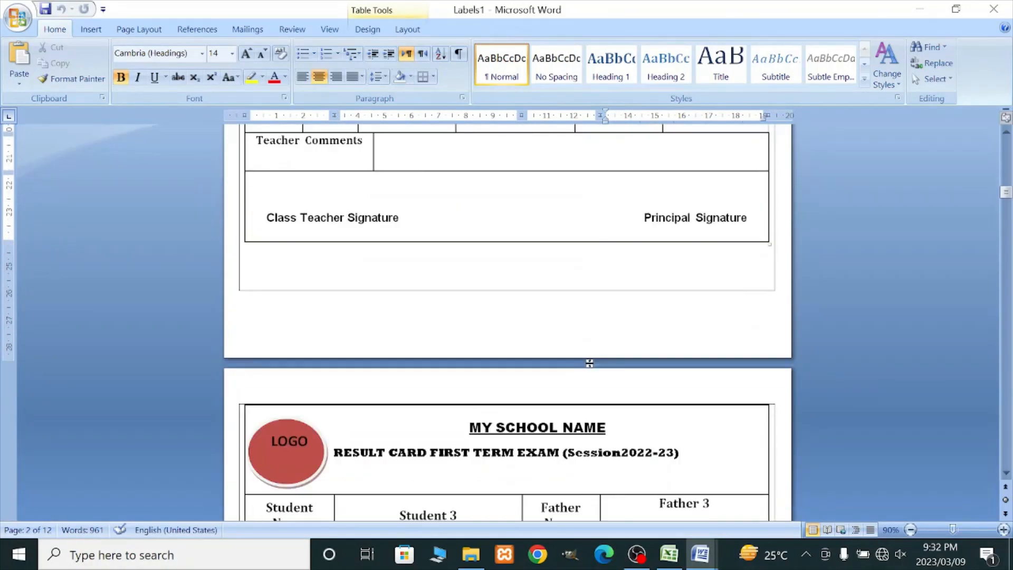
scroll(662, 425, down, 15)
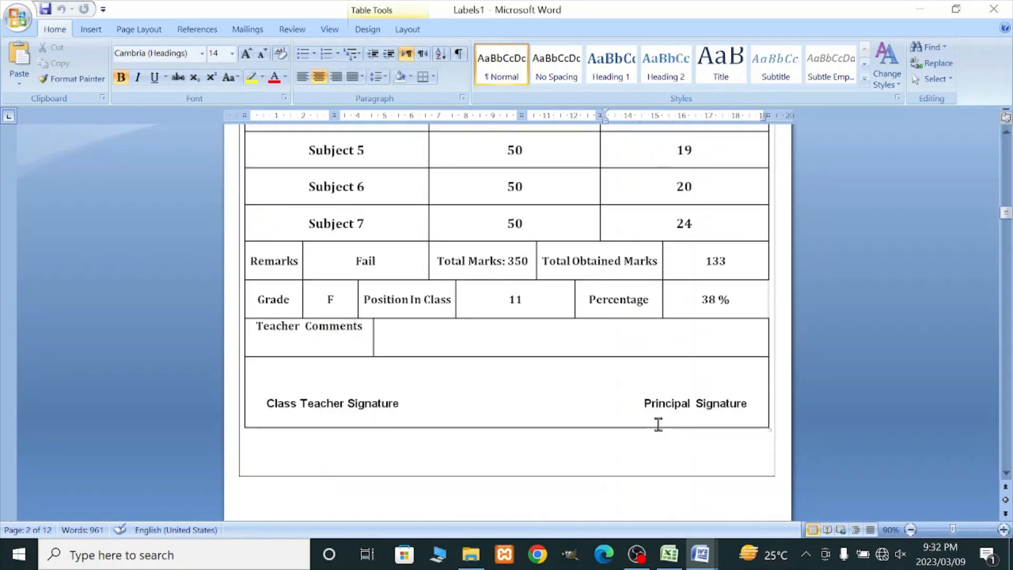
scroll(582, 415, down, 18)
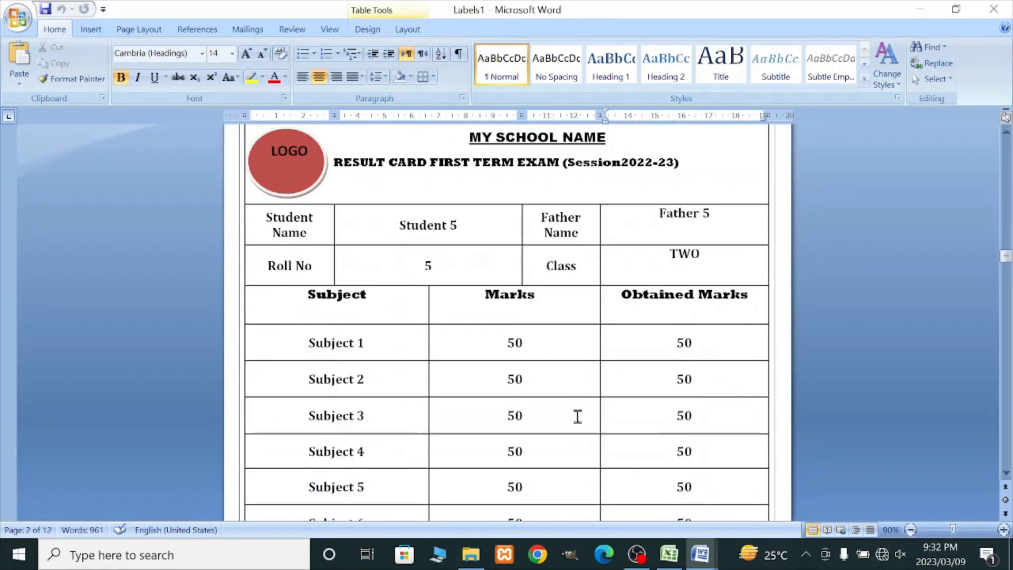
scroll(578, 417, down, 20)
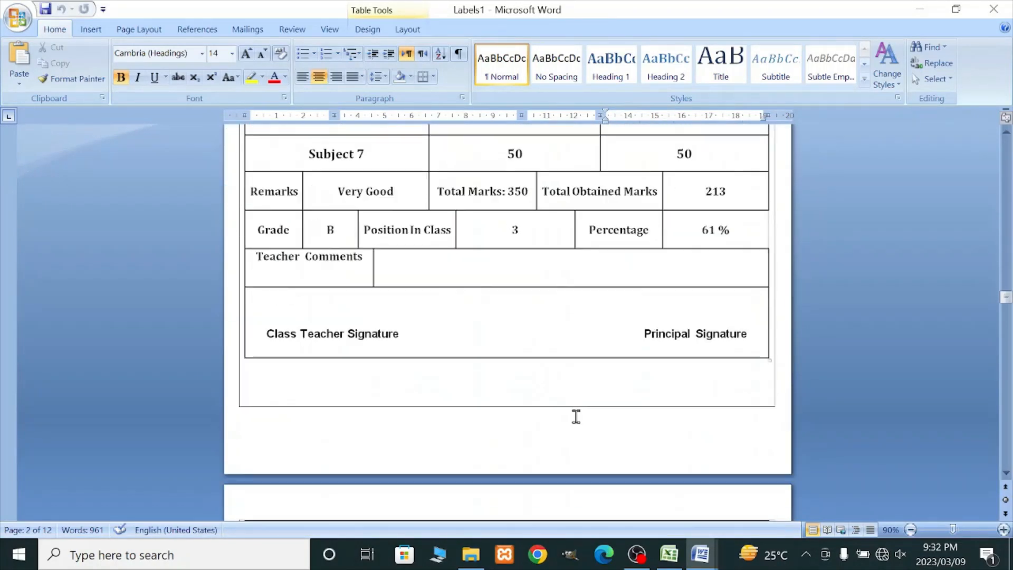
scroll(570, 417, down, 10)
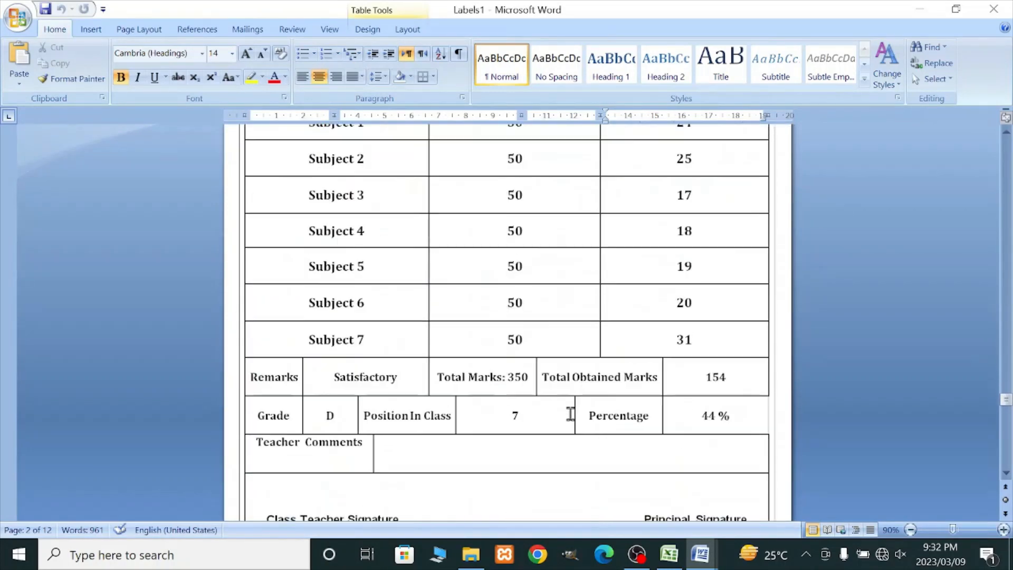
scroll(570, 415, down, 7)
scroll(569, 413, down, 8)
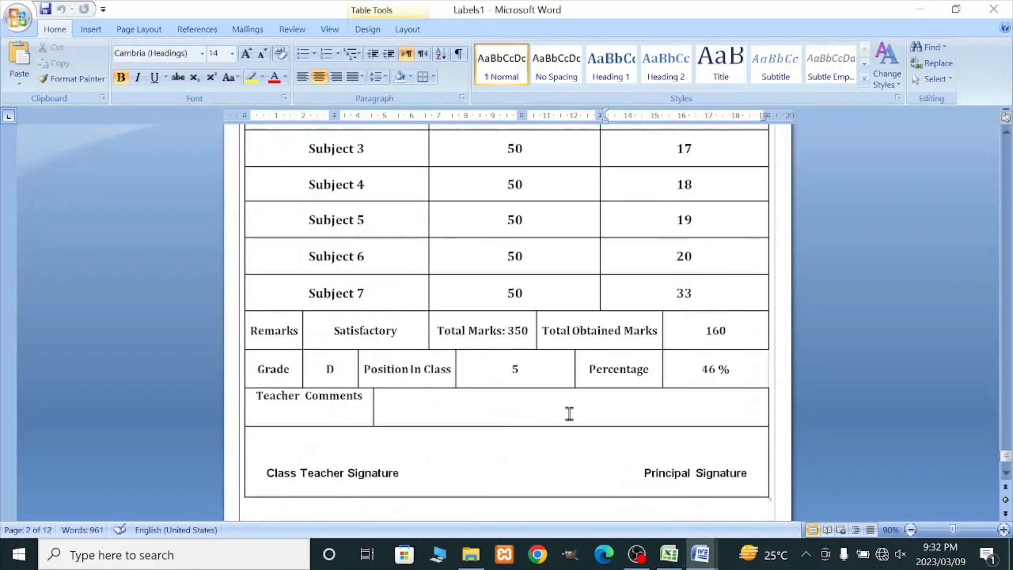
Open the Save As format choices for the merged result card document.
click(16, 18)
mouse_move(46, 144)
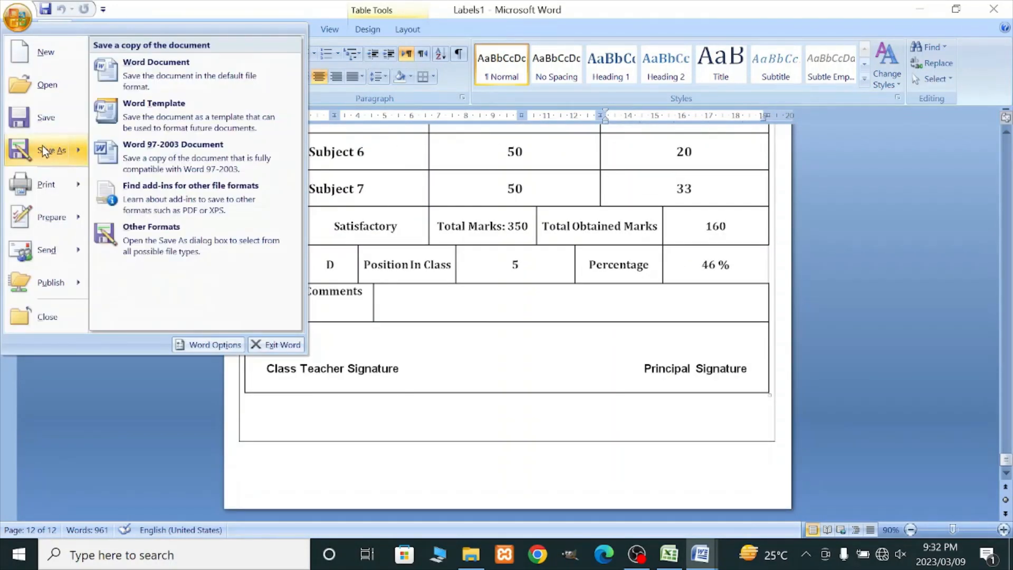